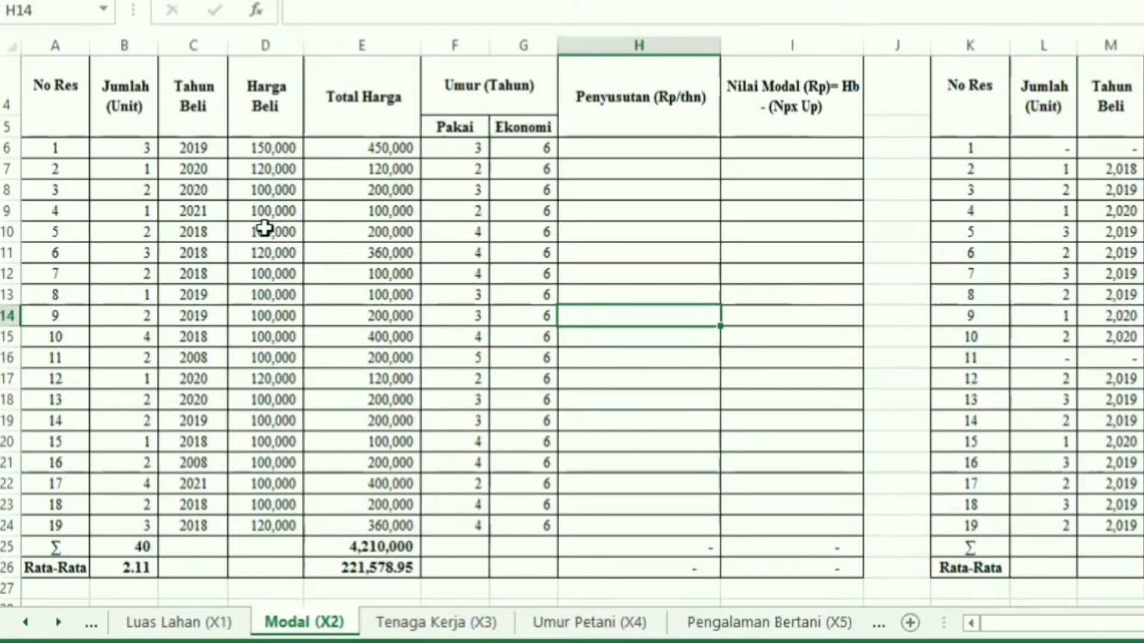
# - Review the input columns: No Res, Jumlah (Unit), Tahun Beli, Harga Beli, Total Harga and Umur
pyautogui.click(57, 45)
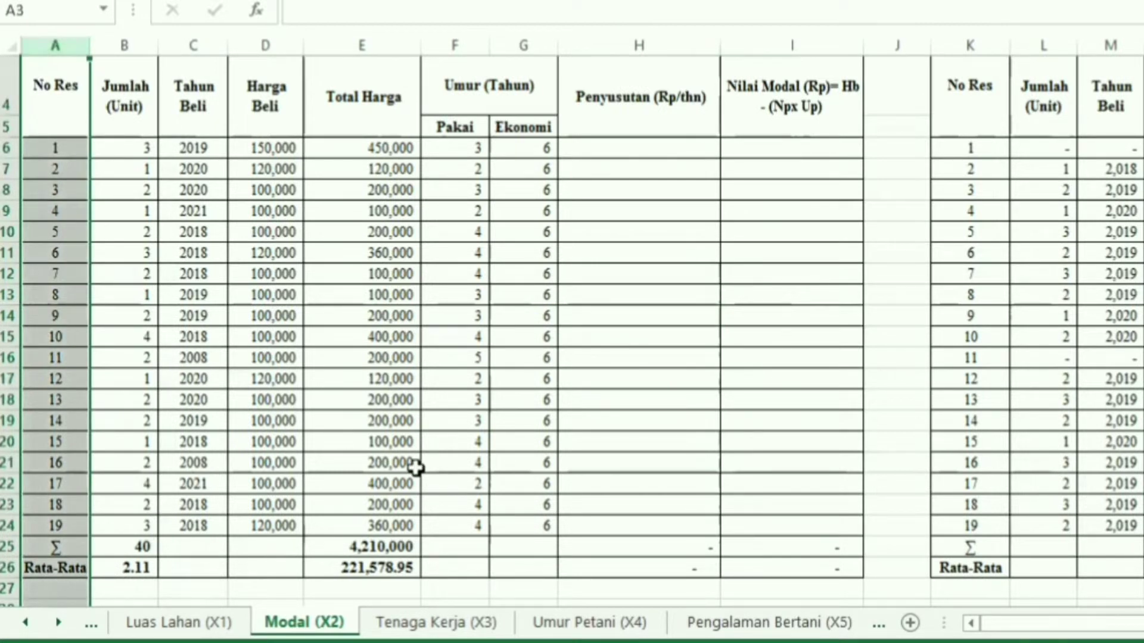
pyautogui.click(124, 41)
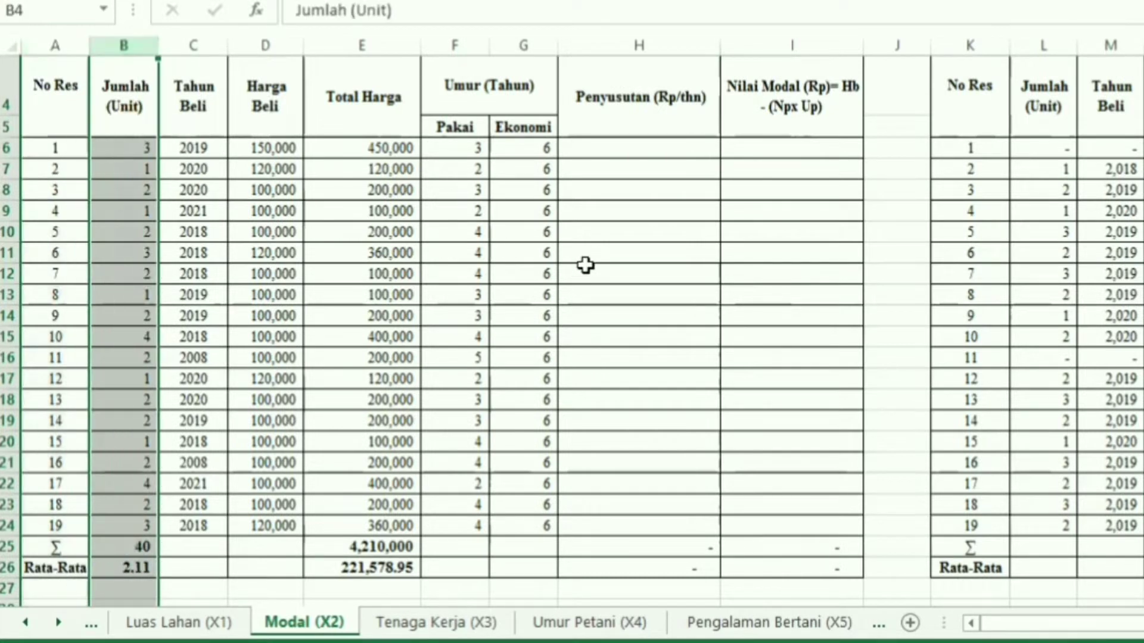
pyautogui.scroll(1, 667, 266)
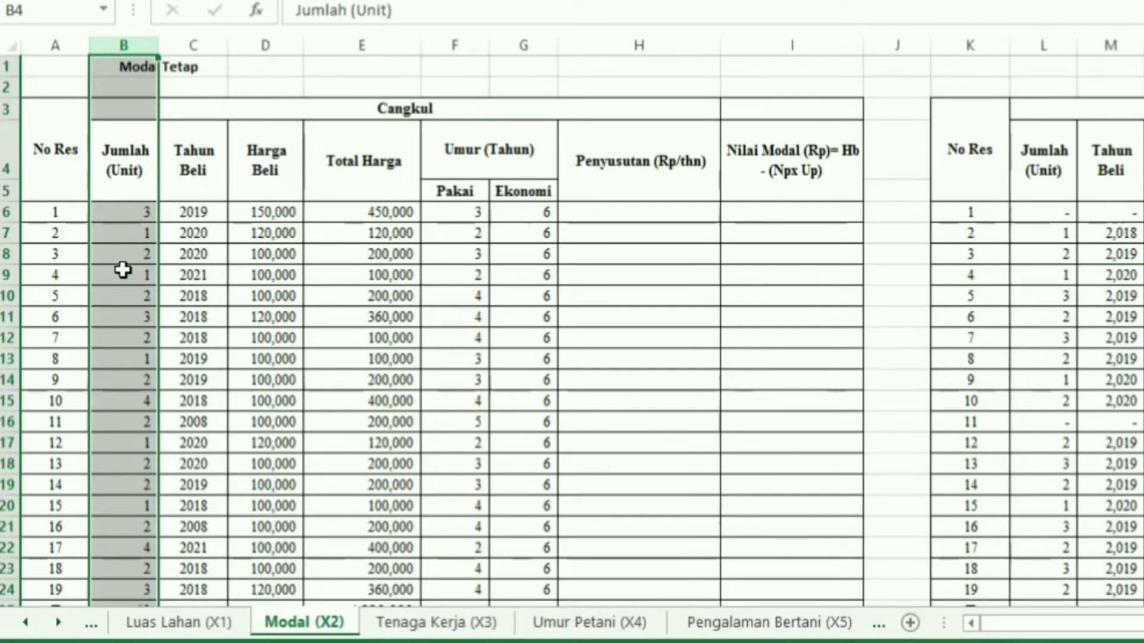
pyautogui.click(206, 46)
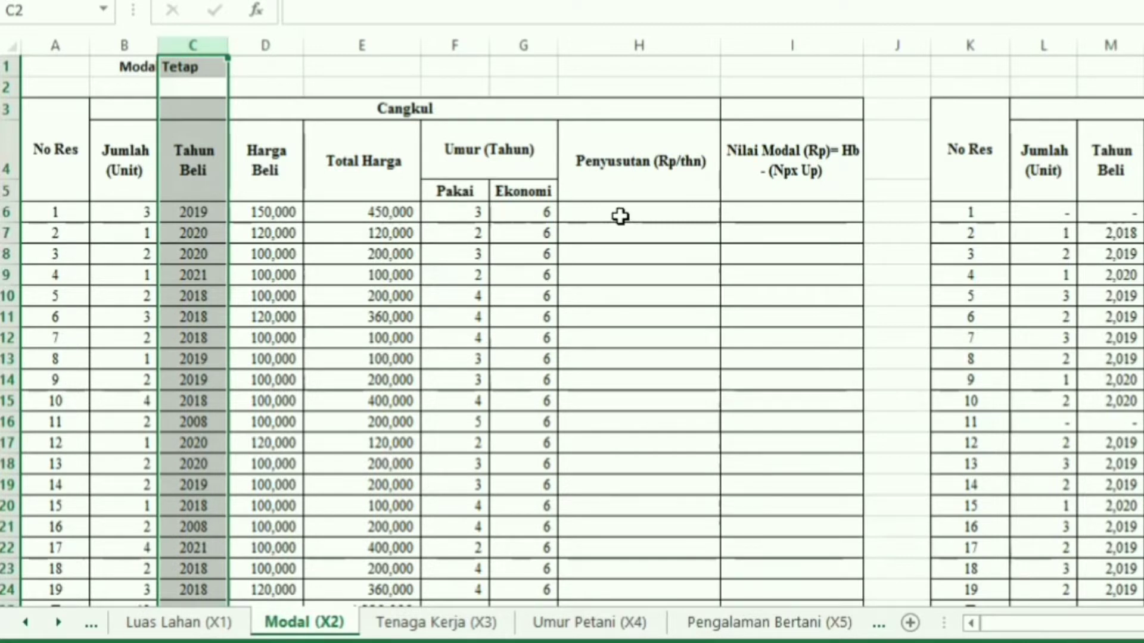
pyautogui.click(269, 44)
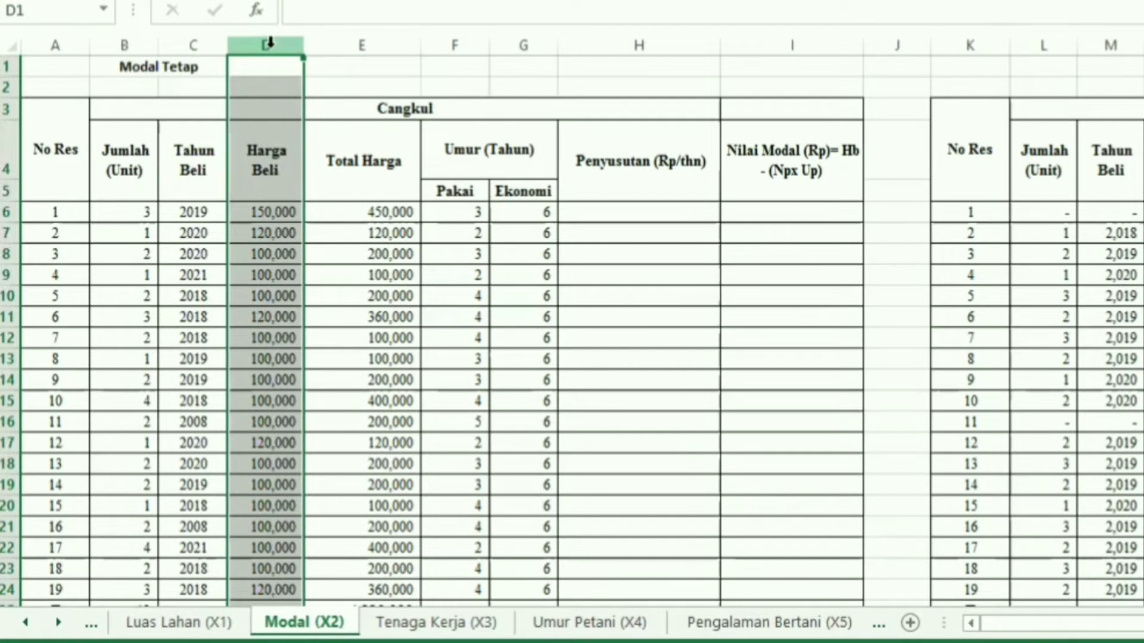
pyautogui.click(382, 43)
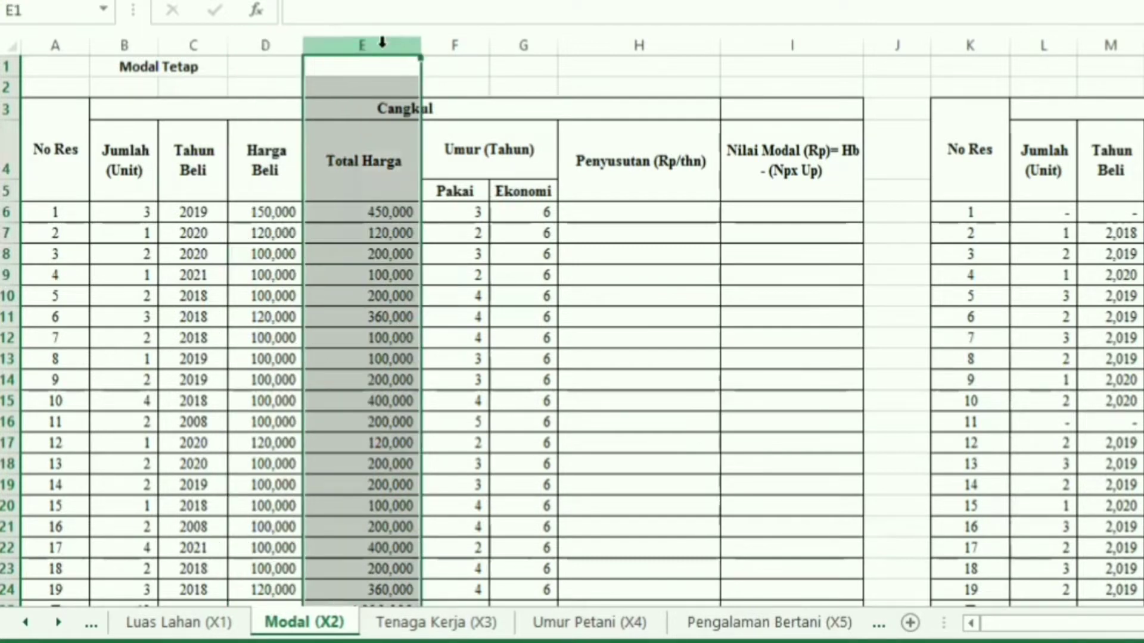
pyautogui.click(383, 213)
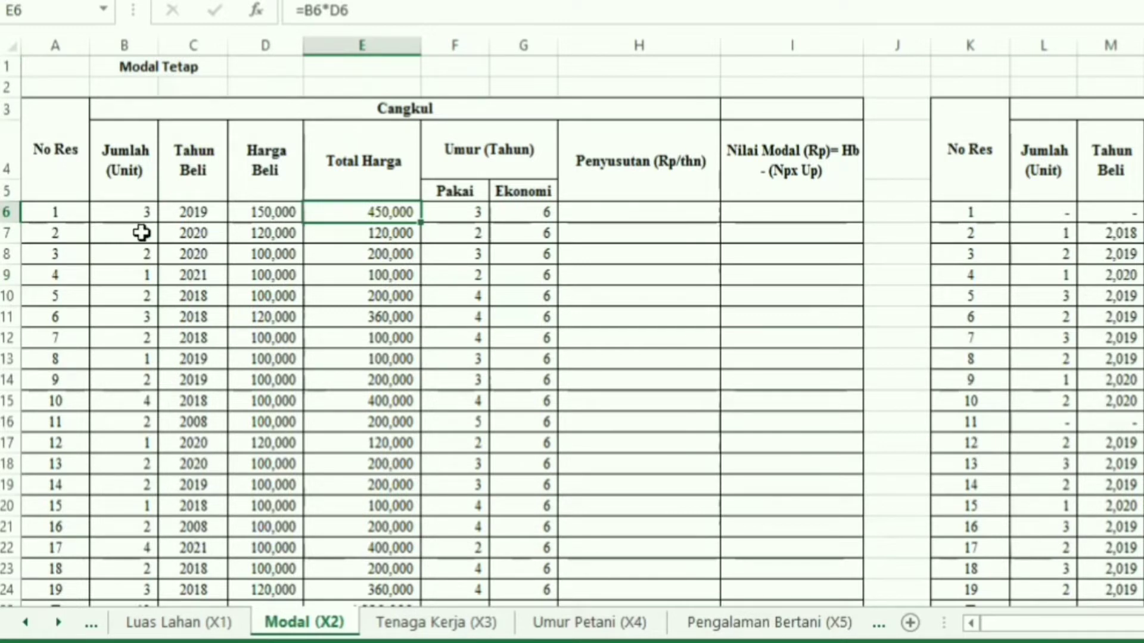
pyautogui.click(370, 260)
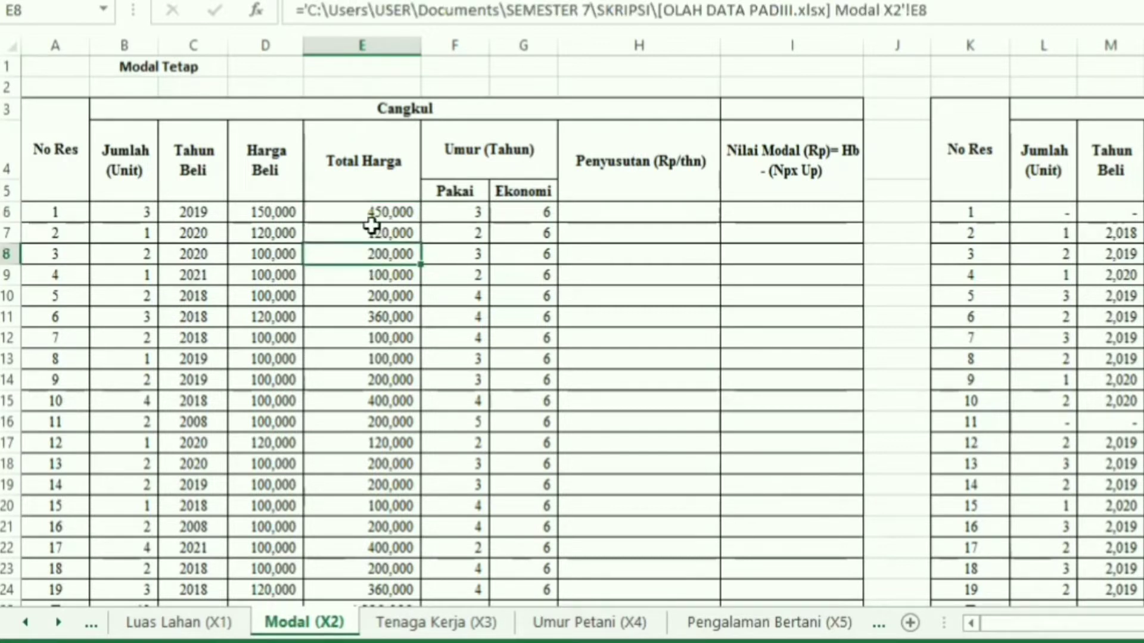
pyautogui.click(495, 150)
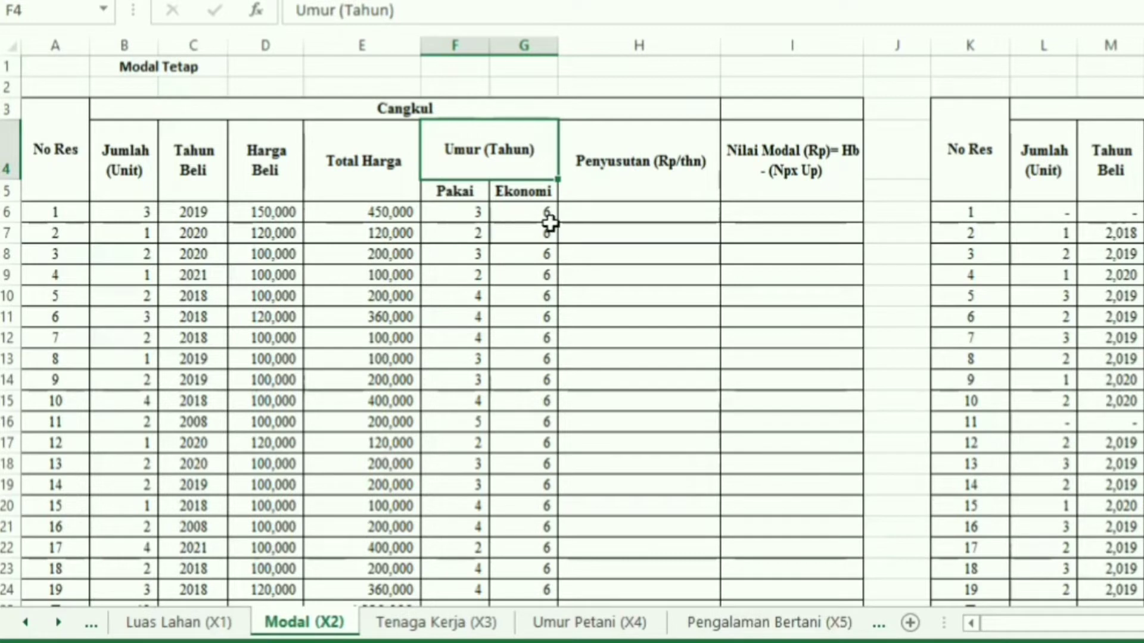
# - Identify the empty Penyusutan (Rp/thn) column and the Ekonomi life values, selecting H6
pyautogui.click(641, 173)
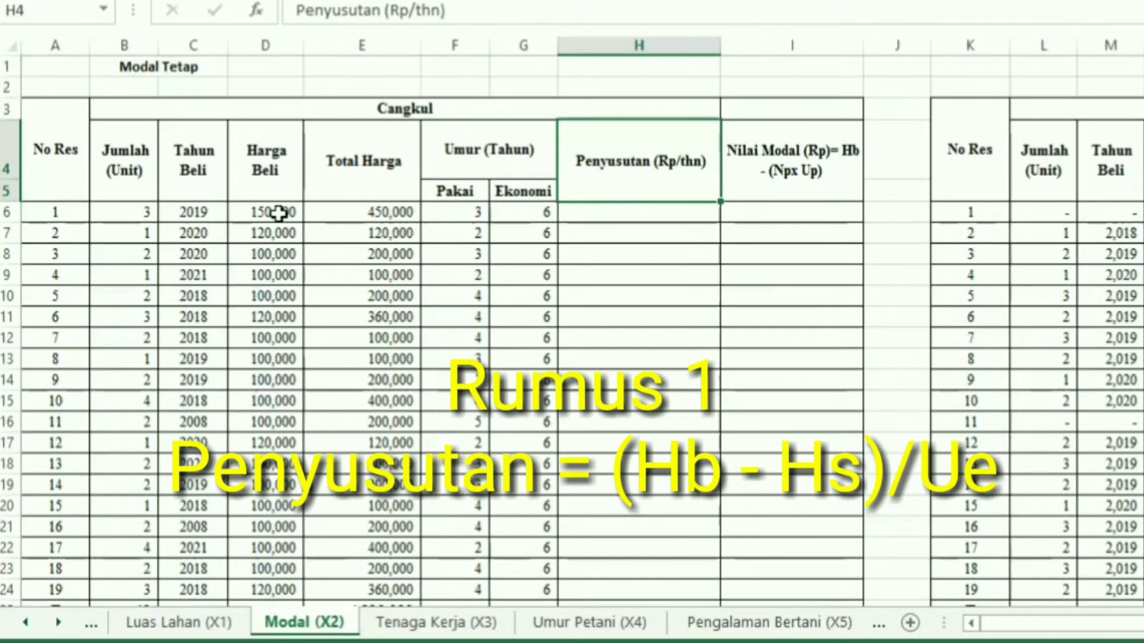
pyautogui.click(279, 213)
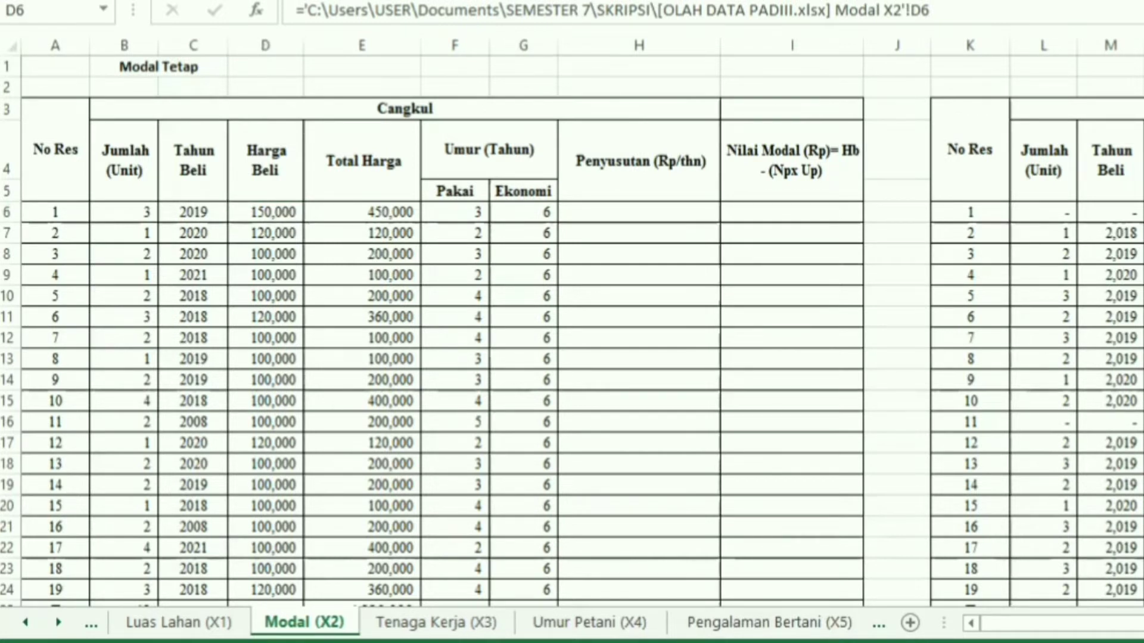
pyautogui.click(639, 45)
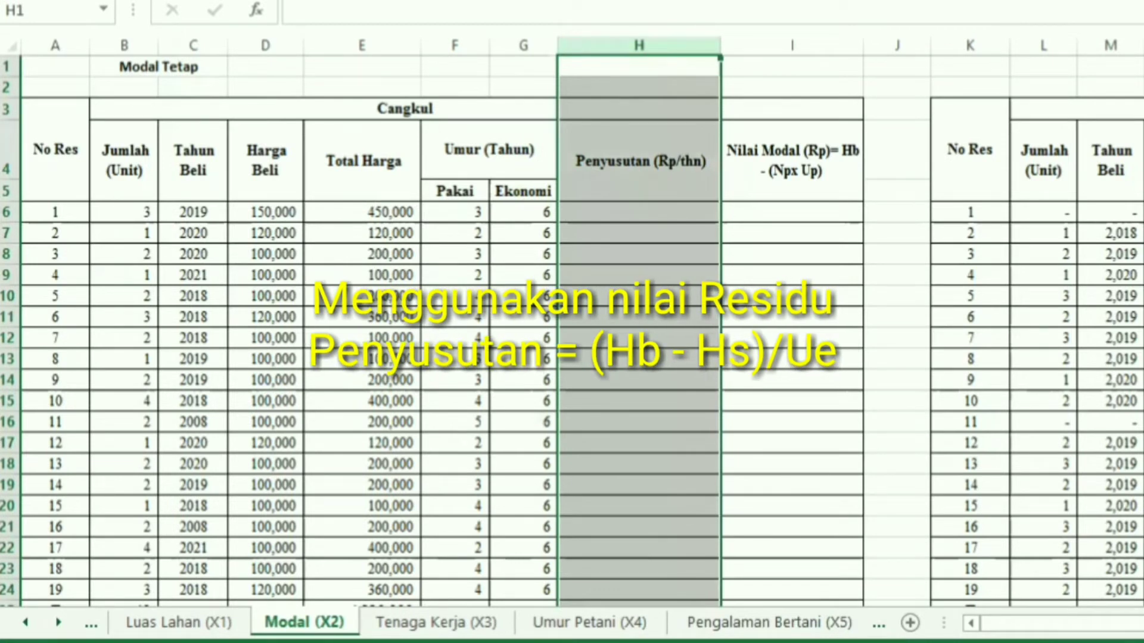
pyautogui.click(527, 191)
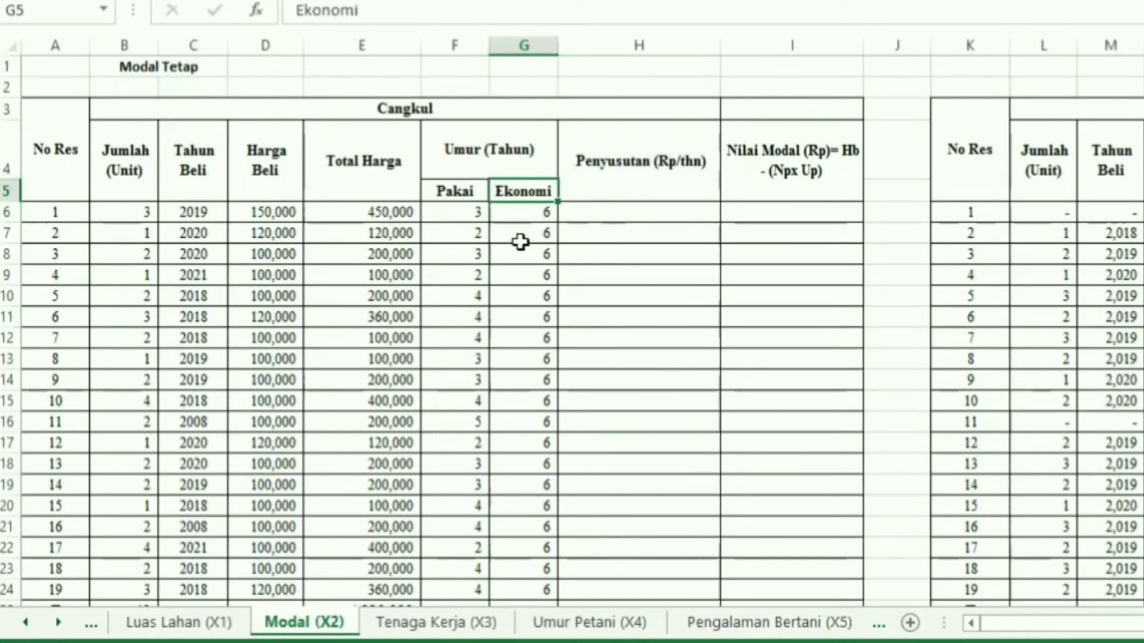
pyautogui.click(608, 214)
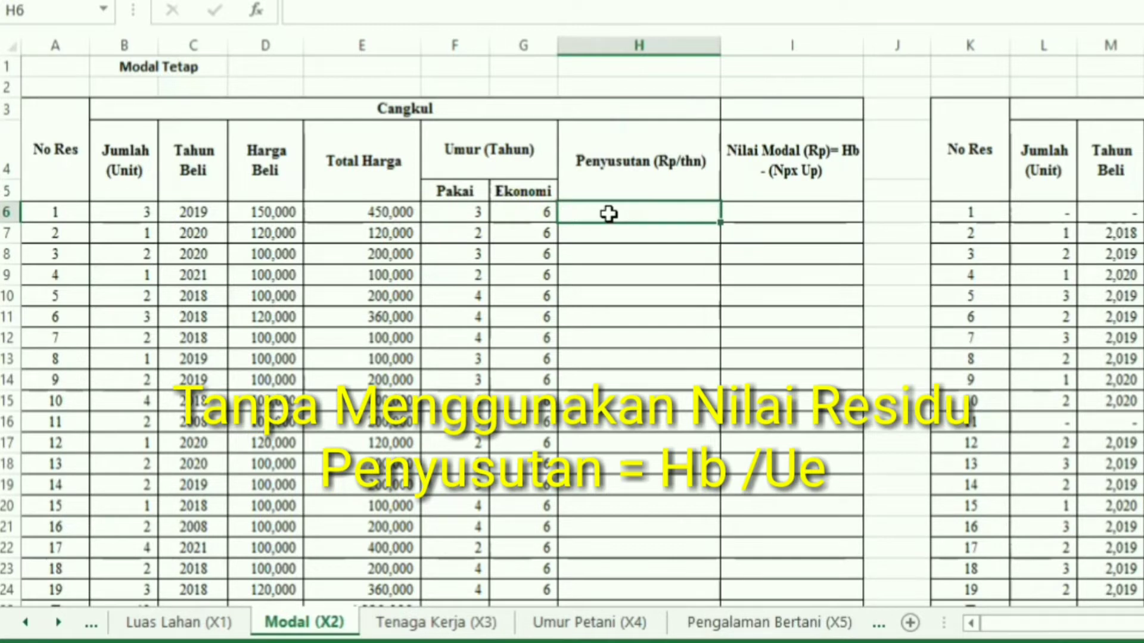
# - Enter =E6/G6 in H6 and =E7/G7 in H7, giving 75,000 and 20,000
pyautogui.doubleClick(609, 214)
pyautogui.write('=')
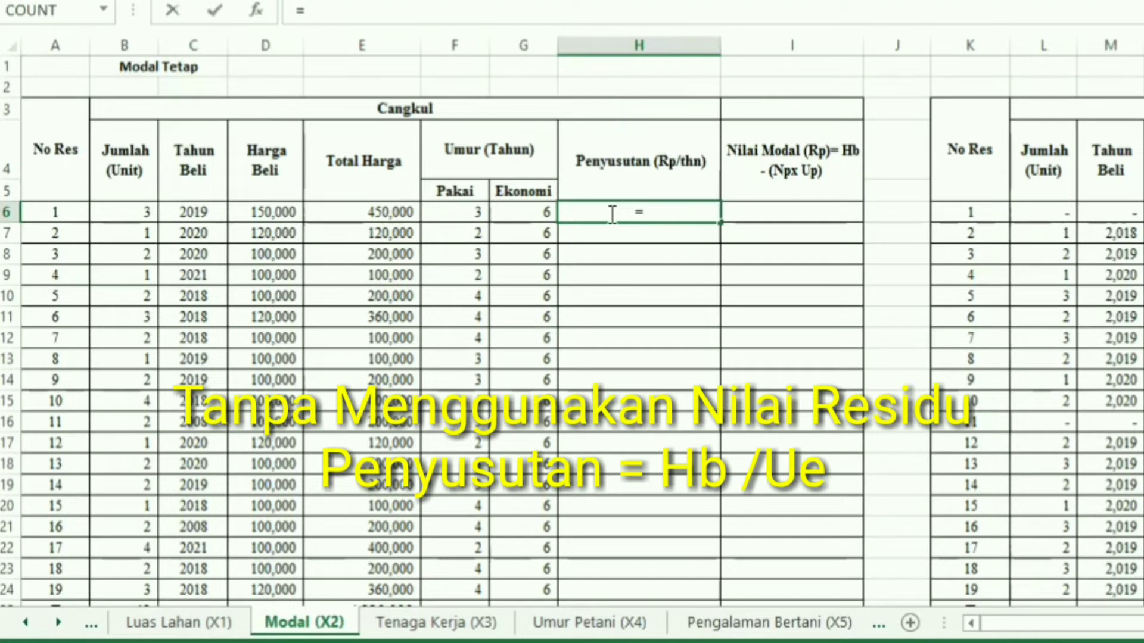
pyautogui.click(390, 216)
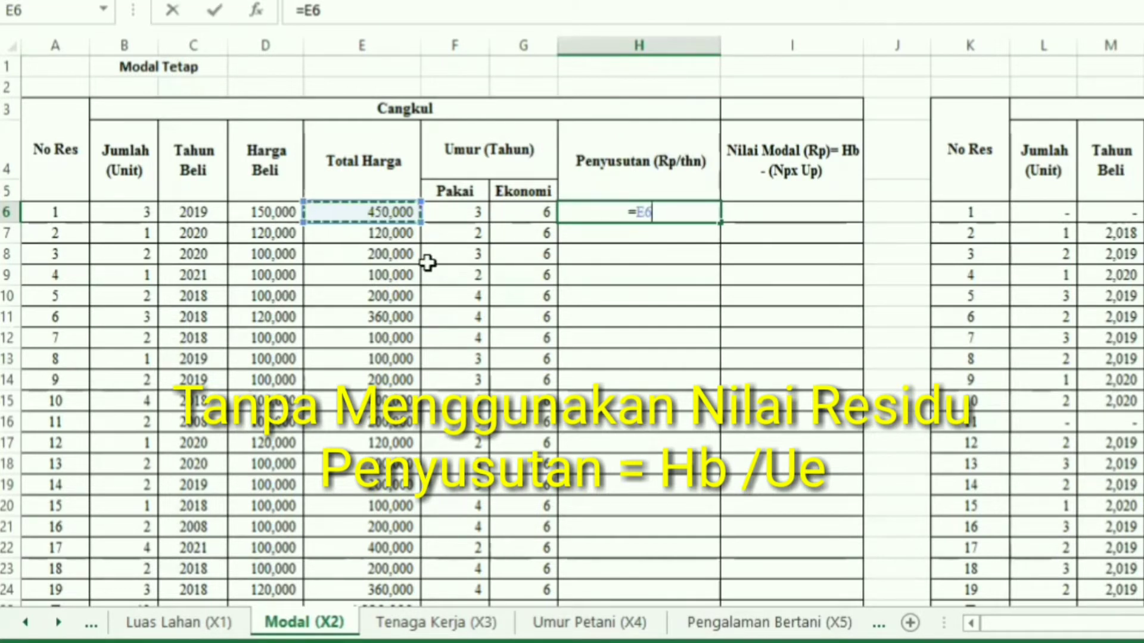
pyautogui.write('/')
pyautogui.click(539, 213)
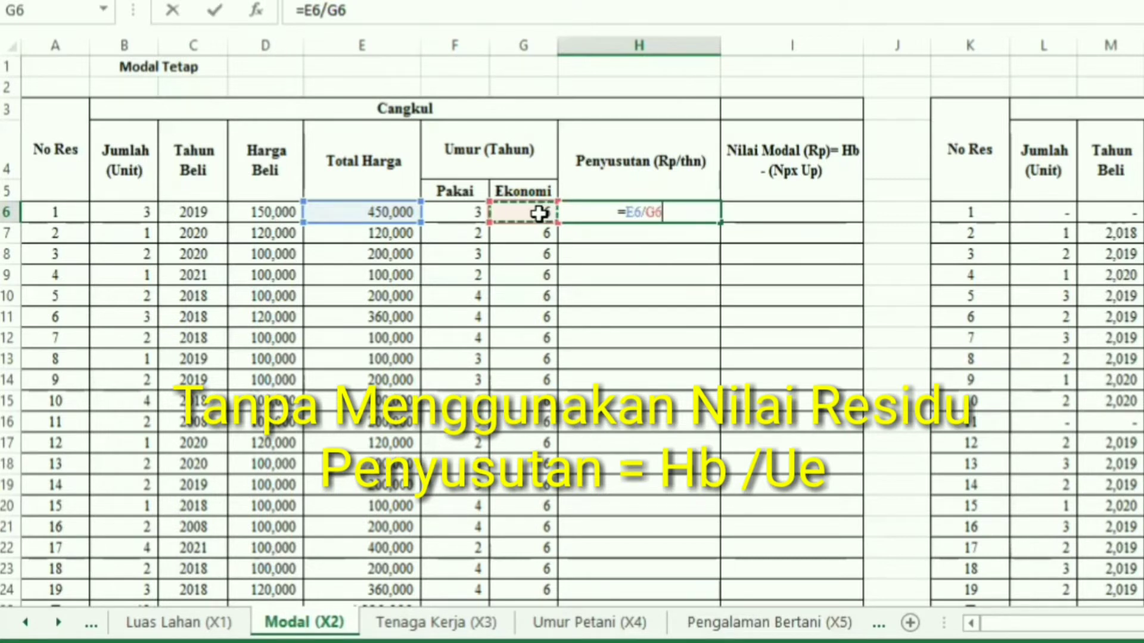
pyautogui.press('Return')
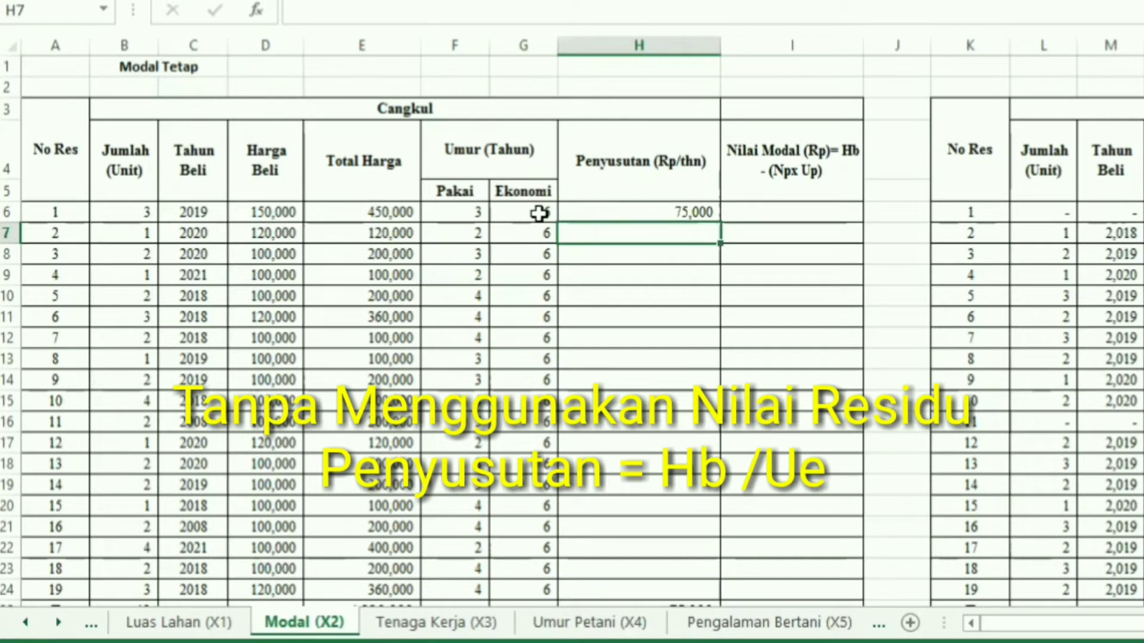
pyautogui.write('=')
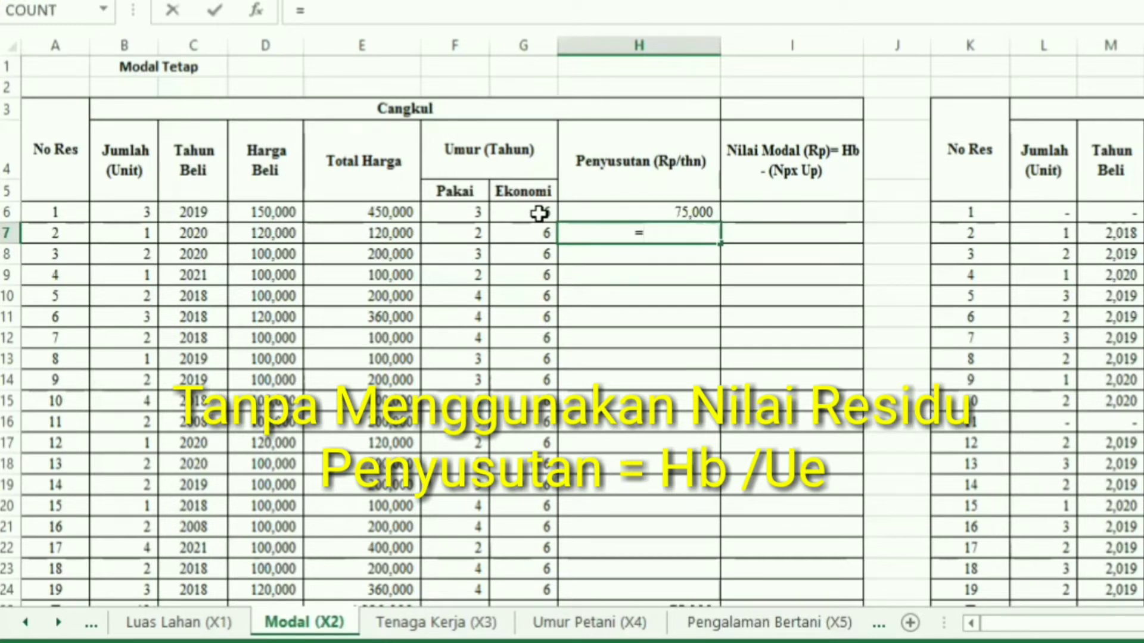
pyautogui.click(393, 234)
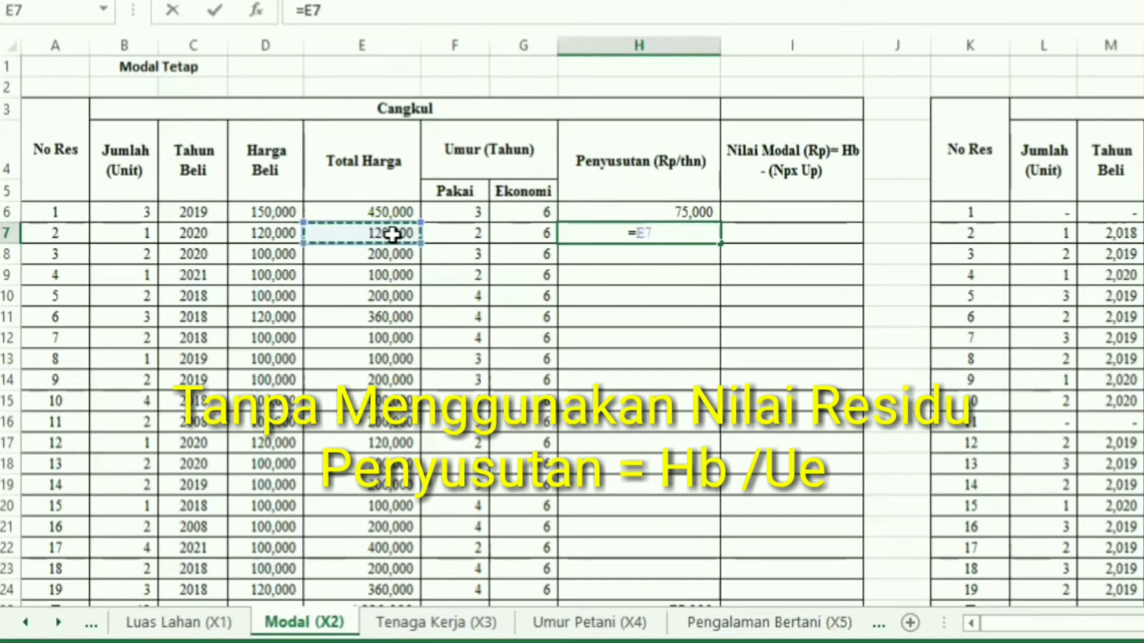
pyautogui.write('/')
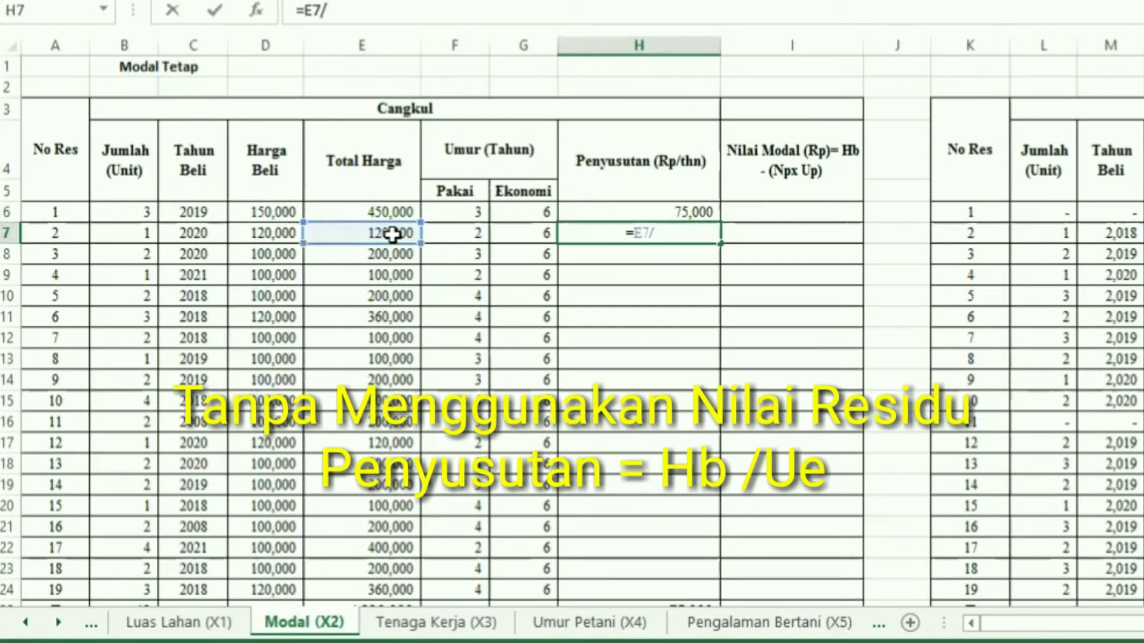
pyautogui.click(541, 233)
pyautogui.press('Return')
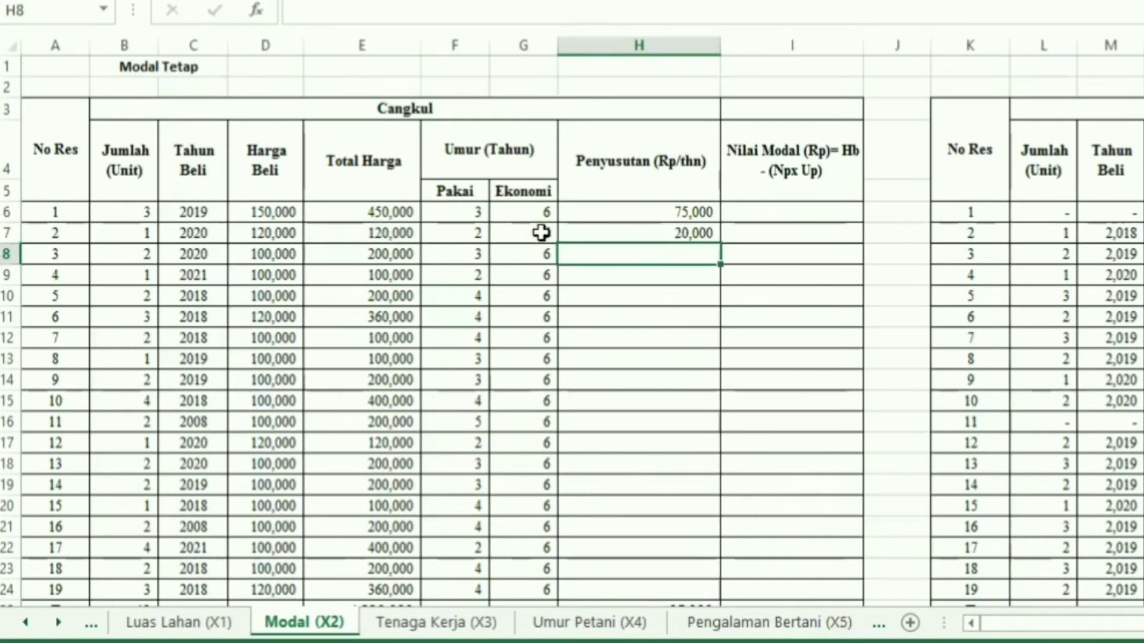
pyautogui.click(383, 213)
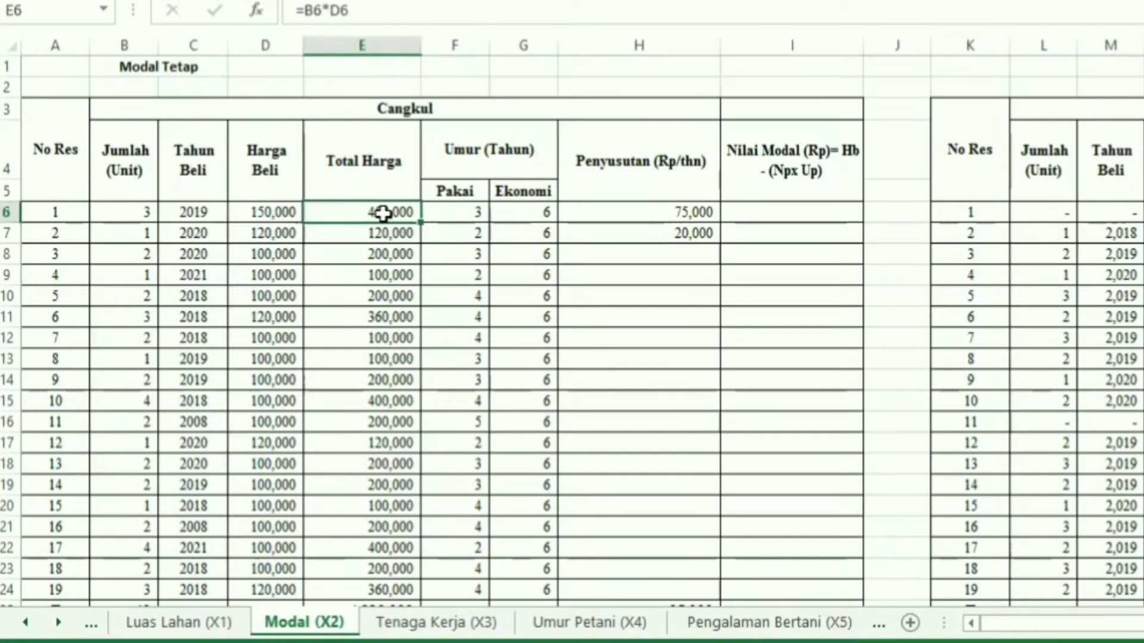
pyautogui.click(260, 212)
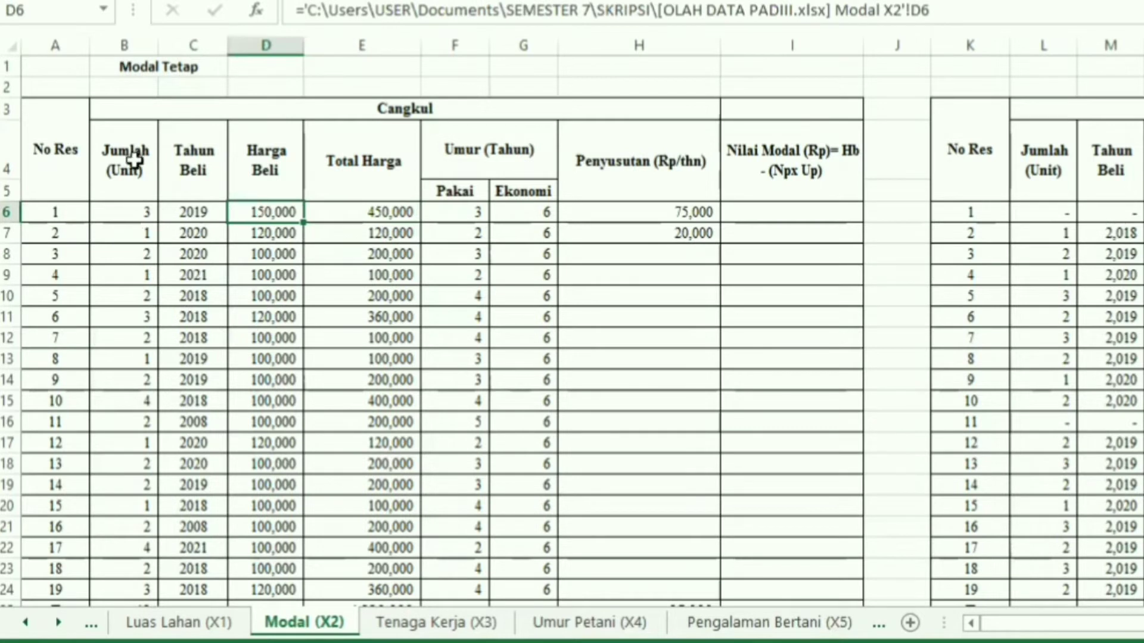
pyautogui.click(137, 217)
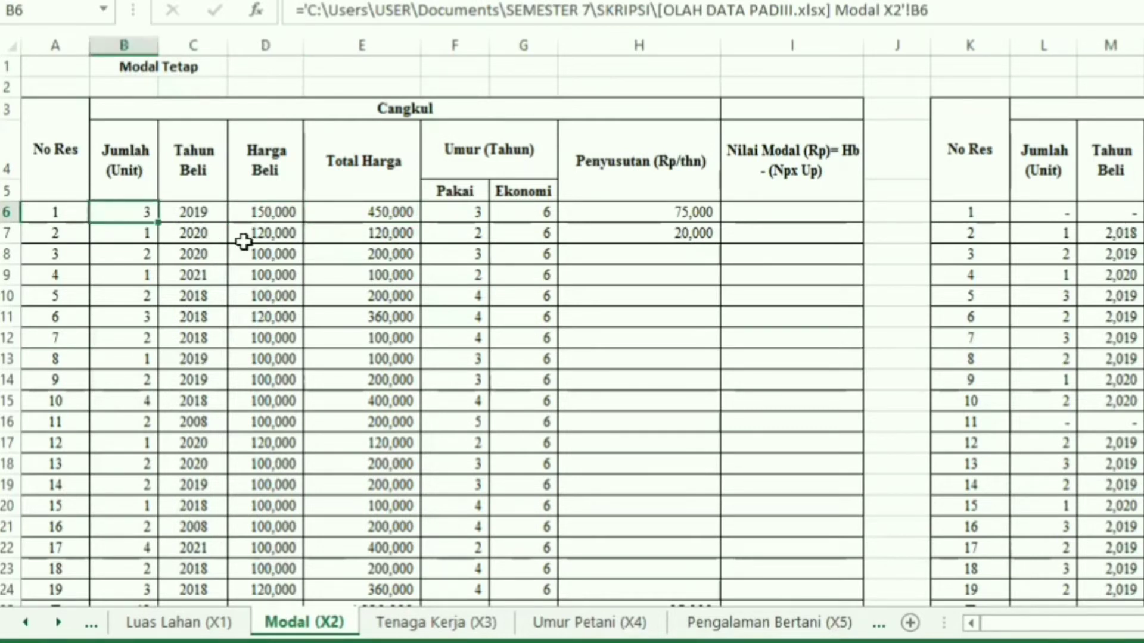
pyautogui.click(256, 237)
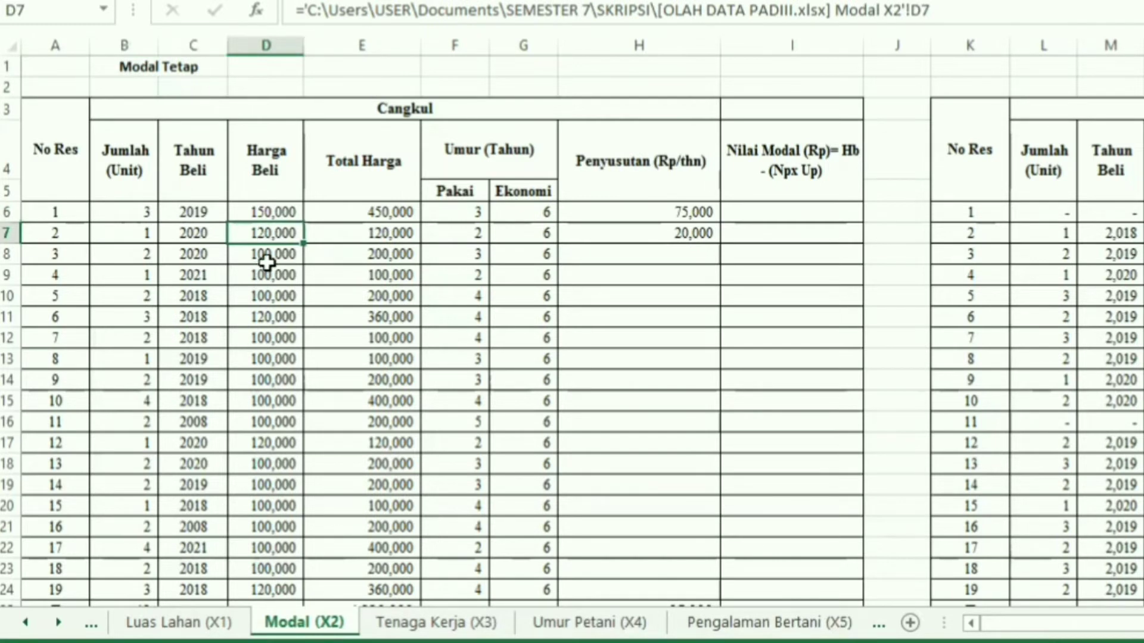
pyautogui.click(143, 234)
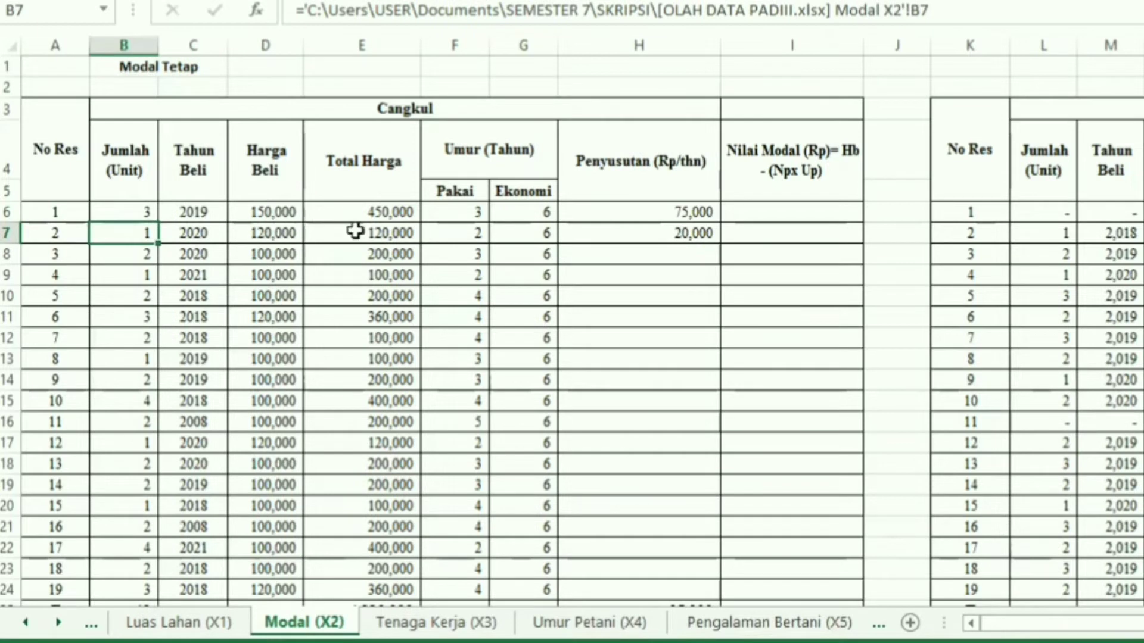
pyautogui.click(391, 236)
pyautogui.click(387, 213)
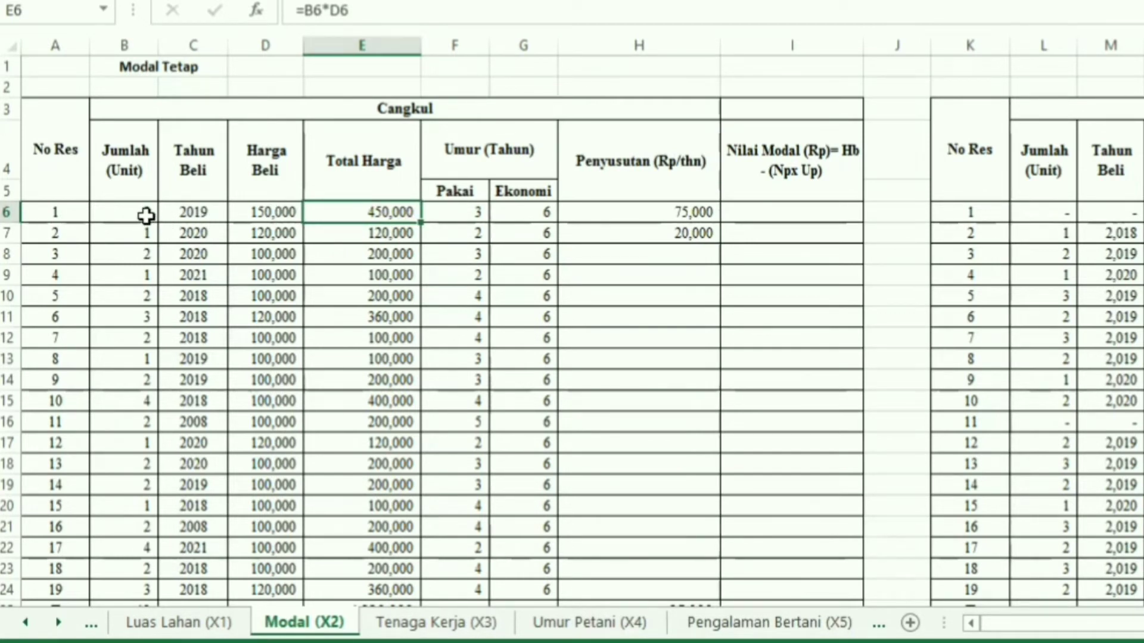
pyautogui.click(146, 215)
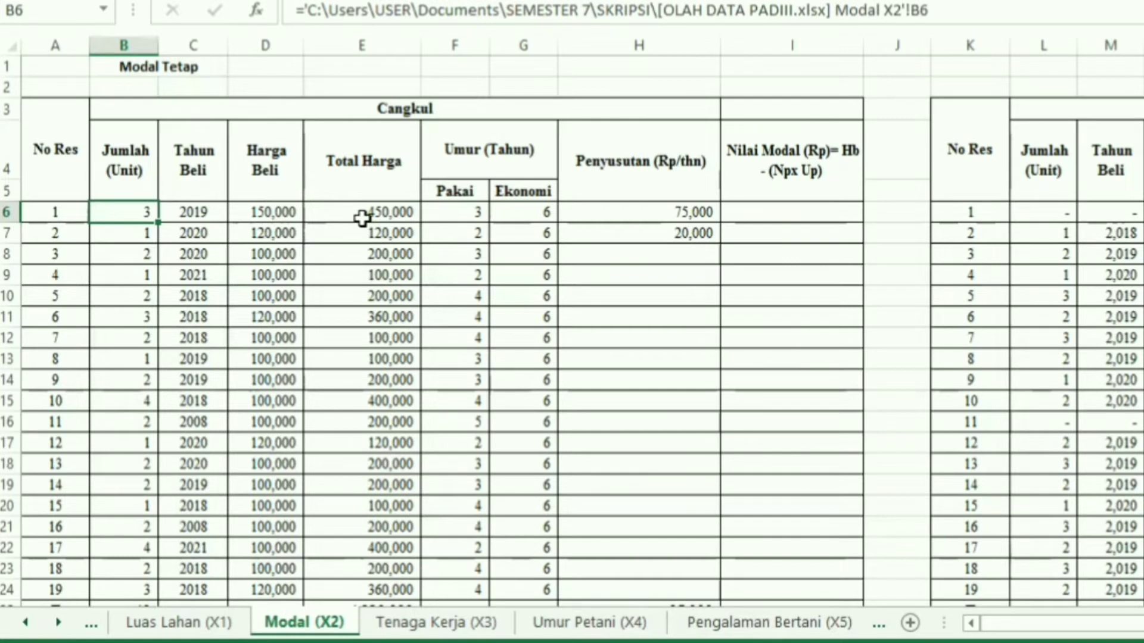
pyautogui.click(362, 217)
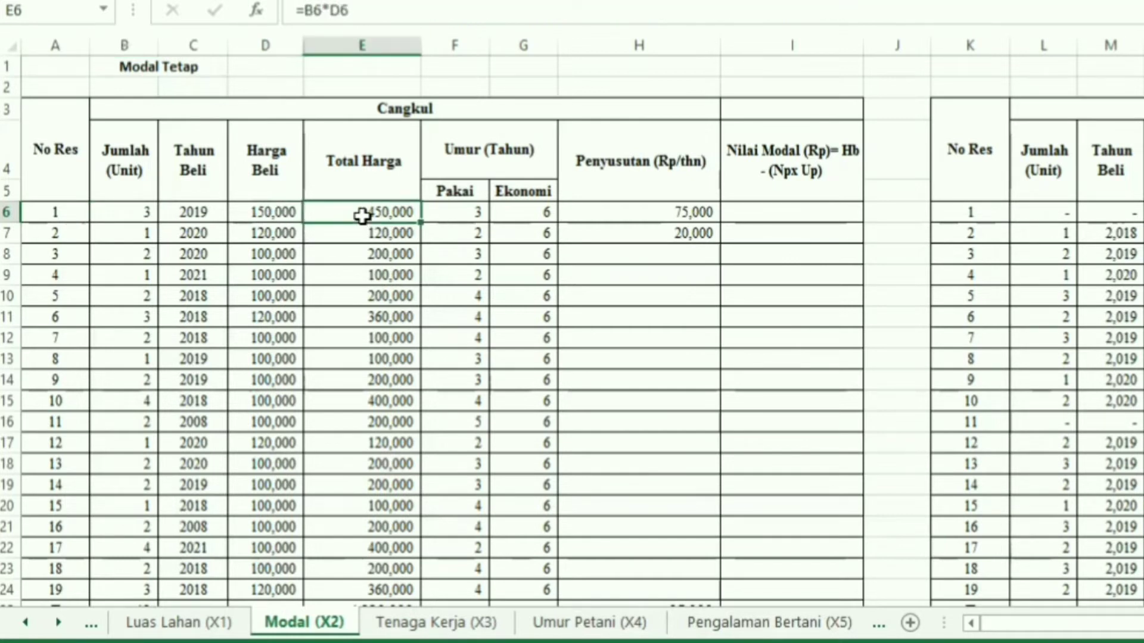
pyautogui.click(662, 207)
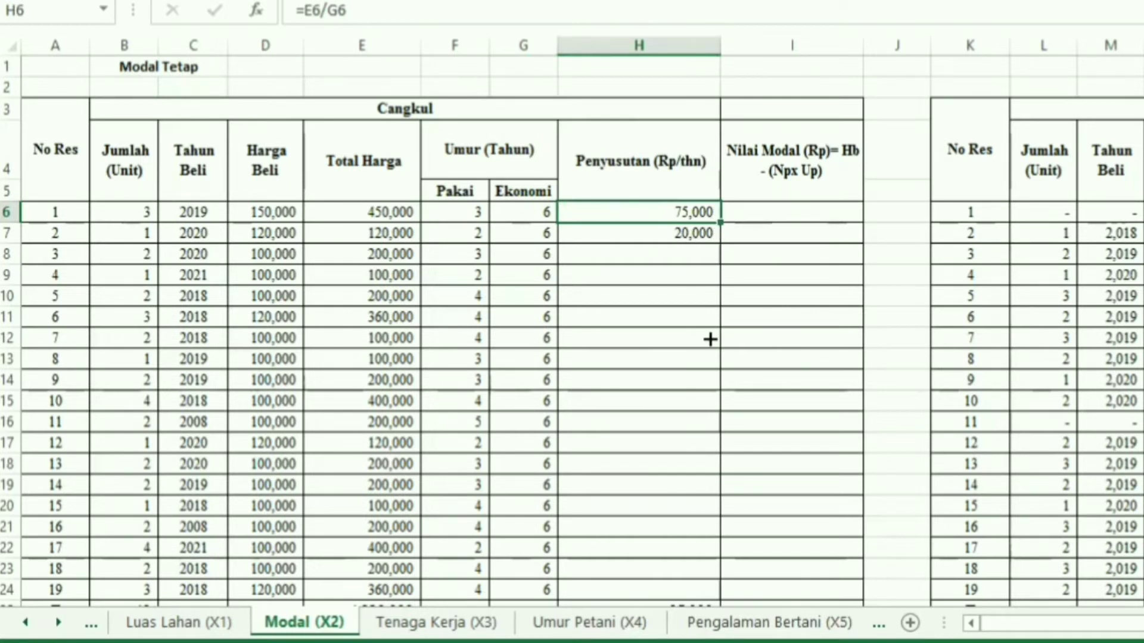
# - Copy =E6/G6 from H6 down to H24, totalling 701,667 and averaging 36,929.82
pyautogui.moveTo(720, 223); pyautogui.dragTo(698, 535)
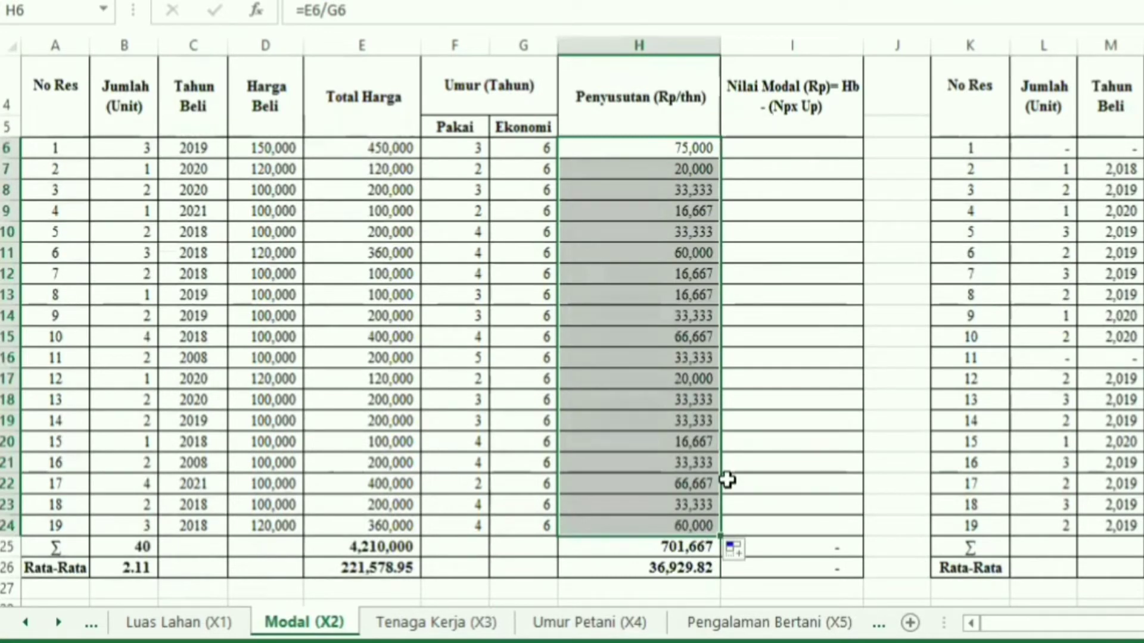
pyautogui.click(766, 150)
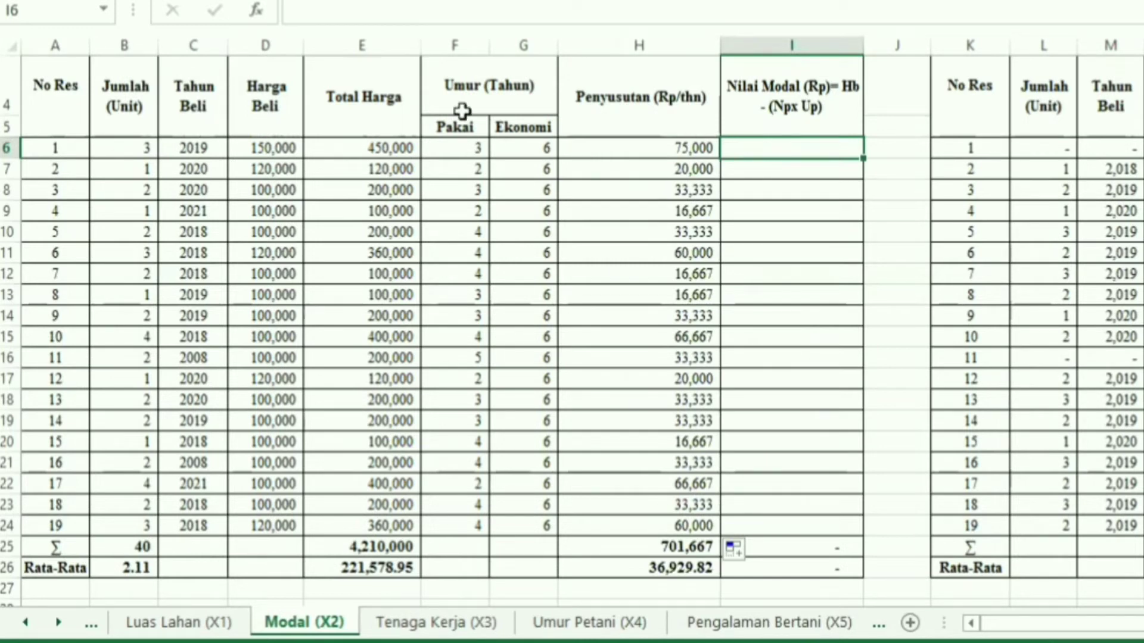
pyautogui.click(455, 60)
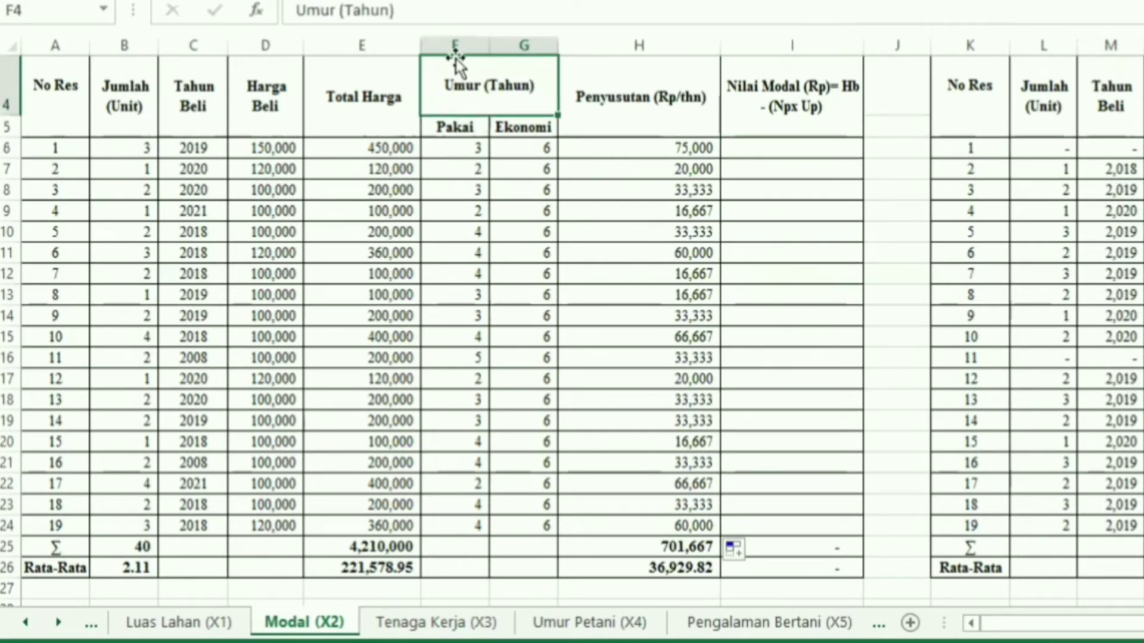
pyautogui.click(459, 40)
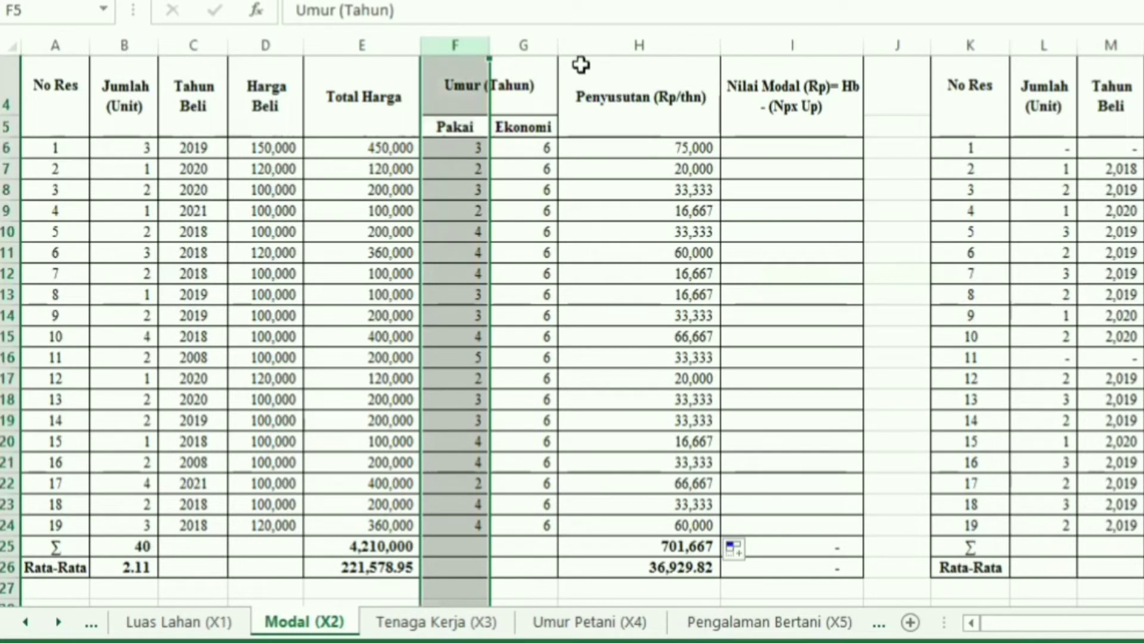
pyautogui.click(522, 42)
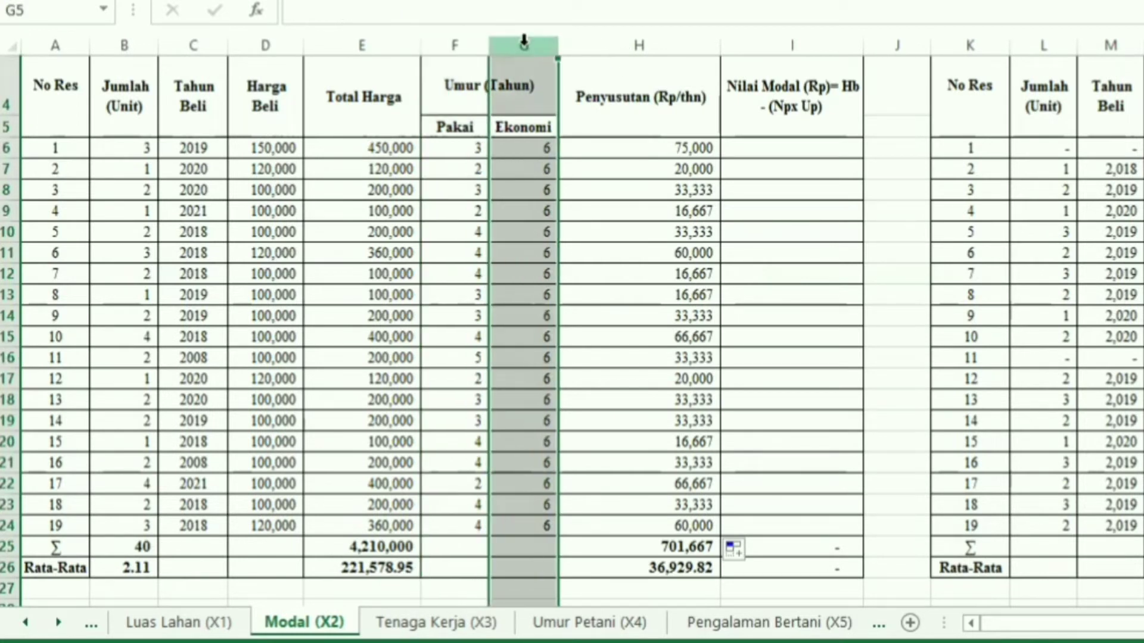
pyautogui.click(454, 43)
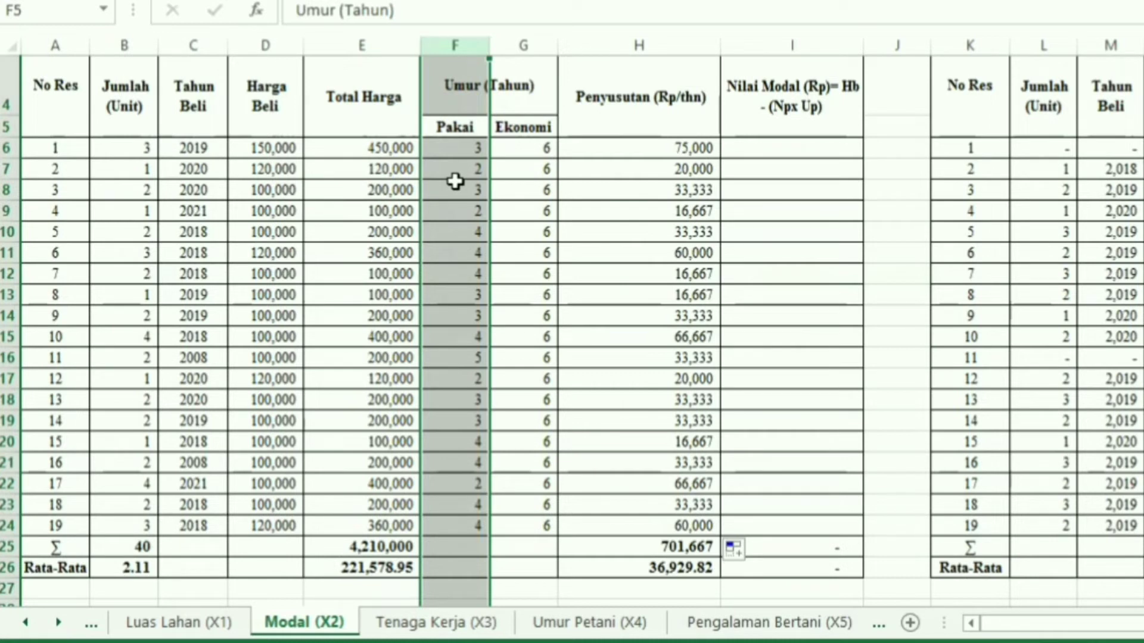
pyautogui.click(475, 152)
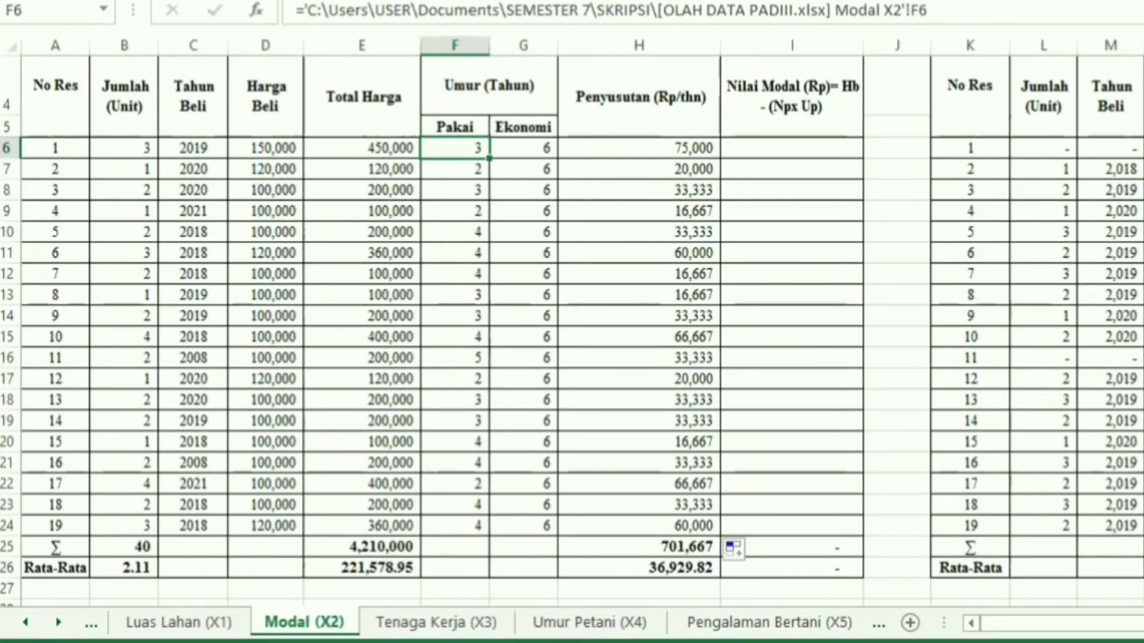
pyautogui.scroll(1, 1016, 253)
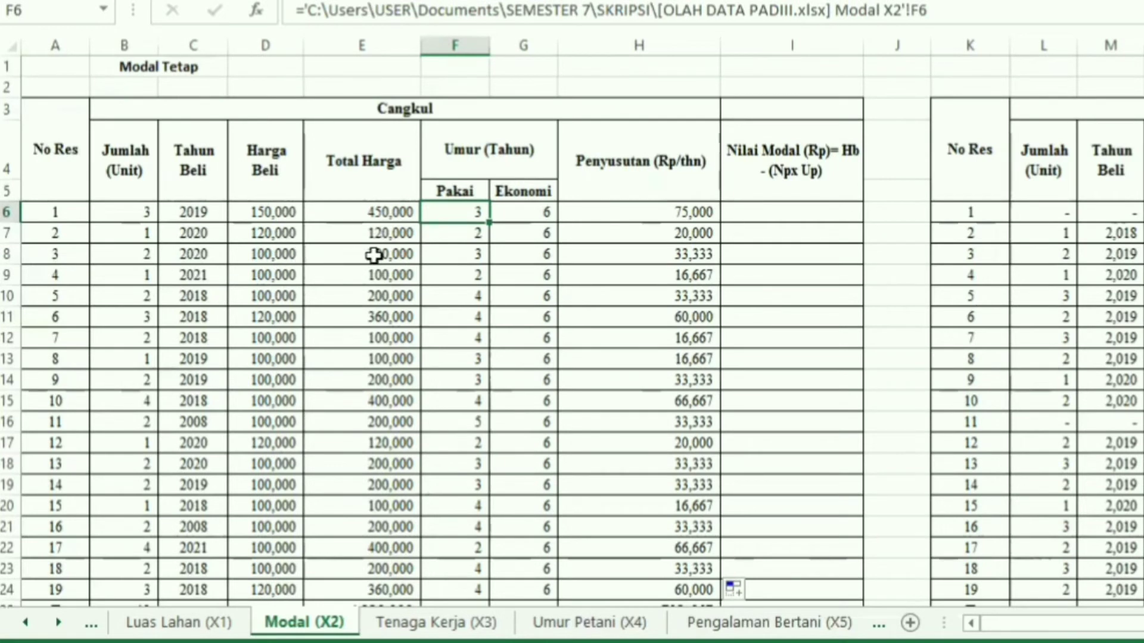
pyautogui.click(467, 234)
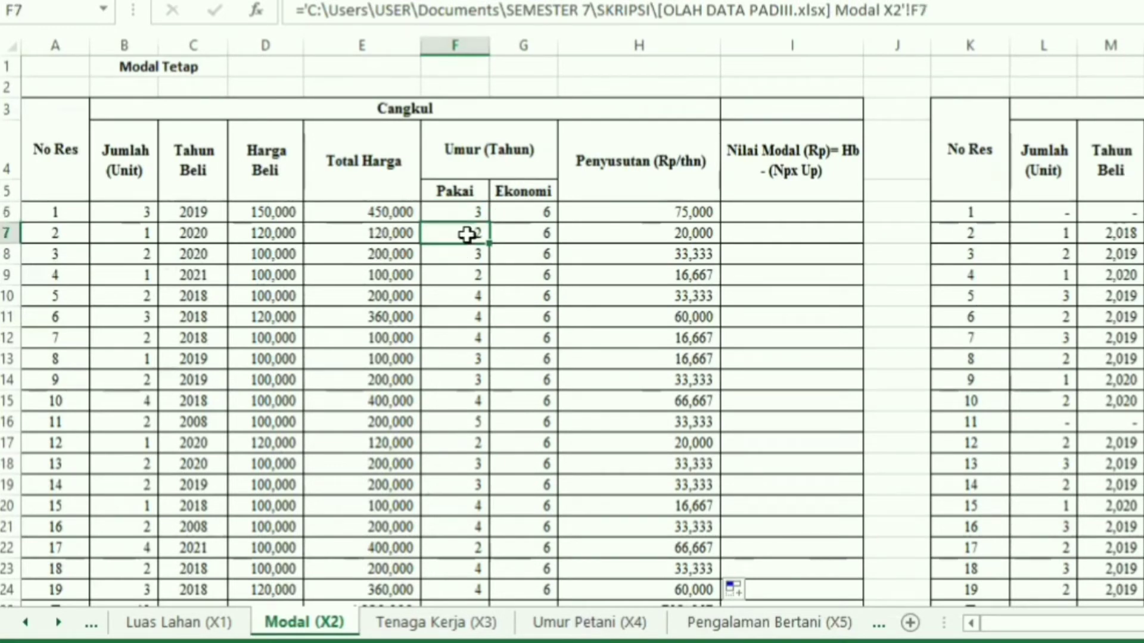
pyautogui.click(467, 254)
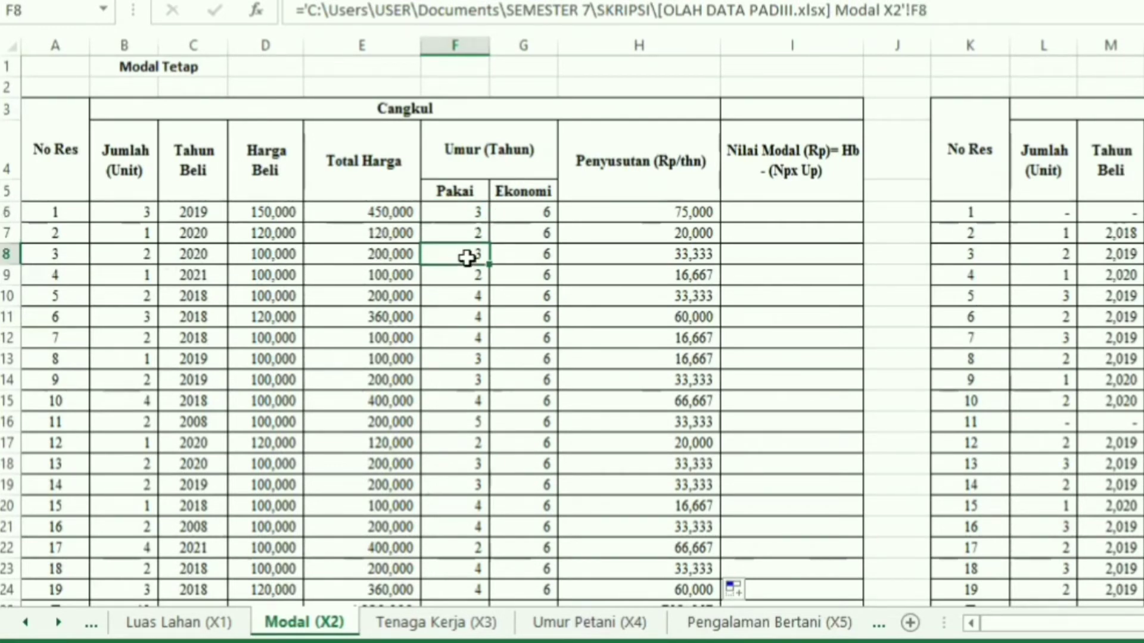
pyautogui.click(790, 213)
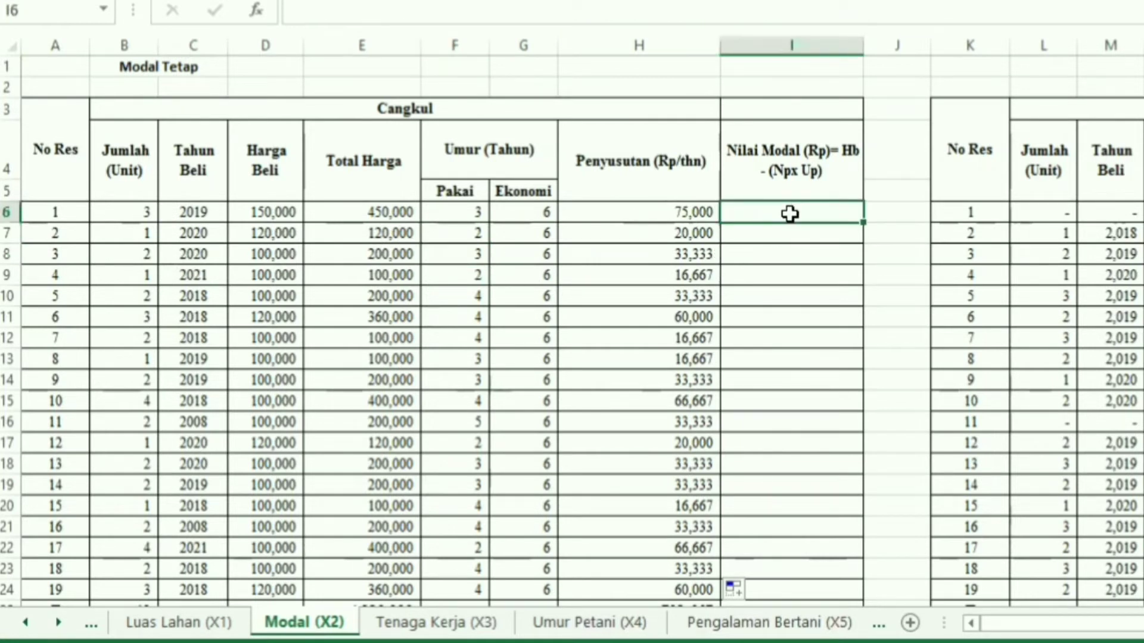
pyautogui.click(369, 213)
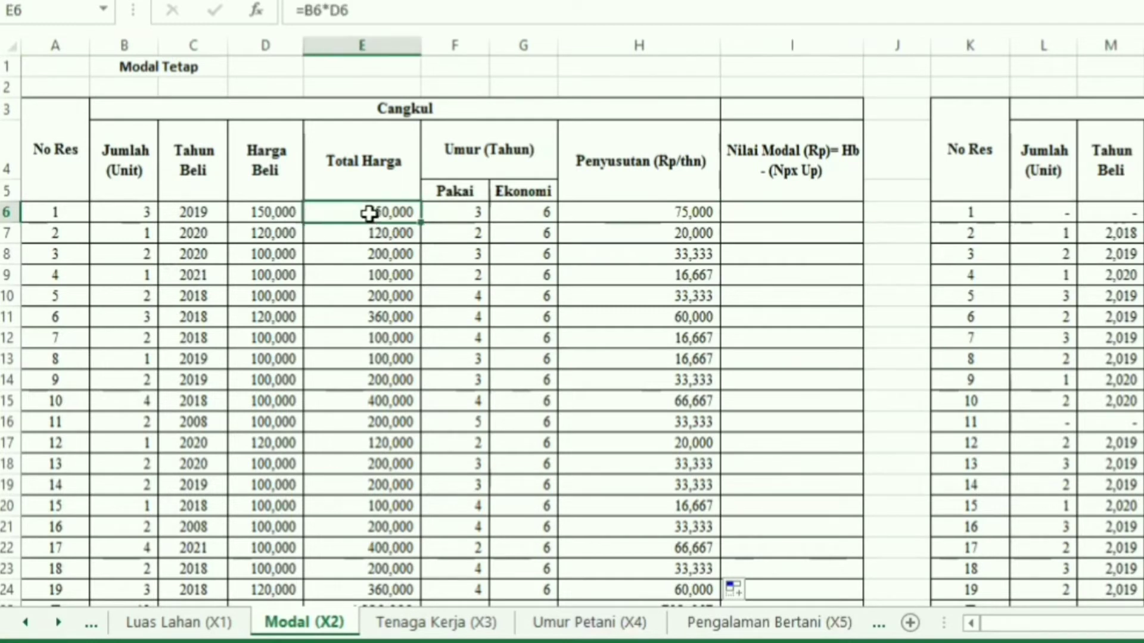
# - Enter =E6-(H6*F6) in I6, giving respondent 1 a Nilai Modal of 225,000.00
pyautogui.click(734, 213)
pyautogui.write('=')
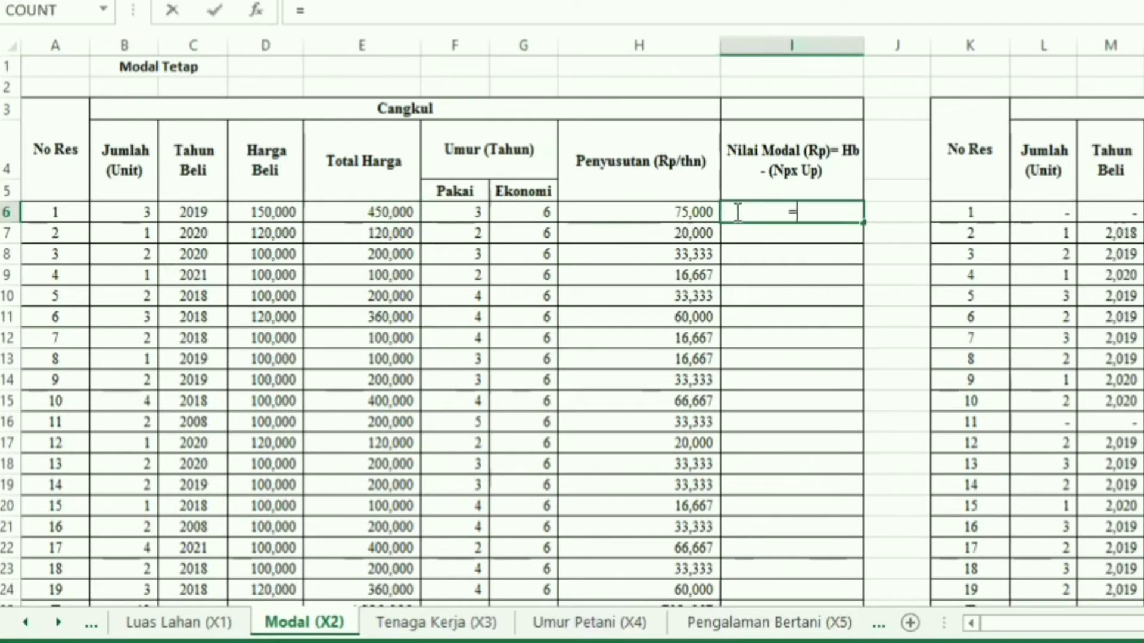
pyautogui.click(402, 212)
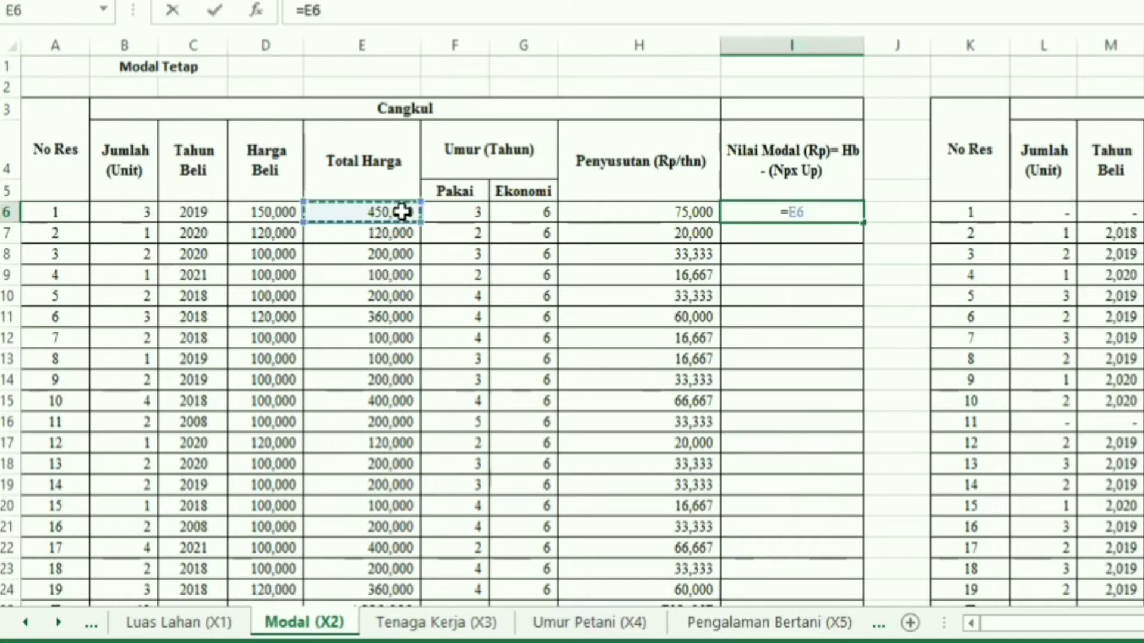
pyautogui.write('-(')
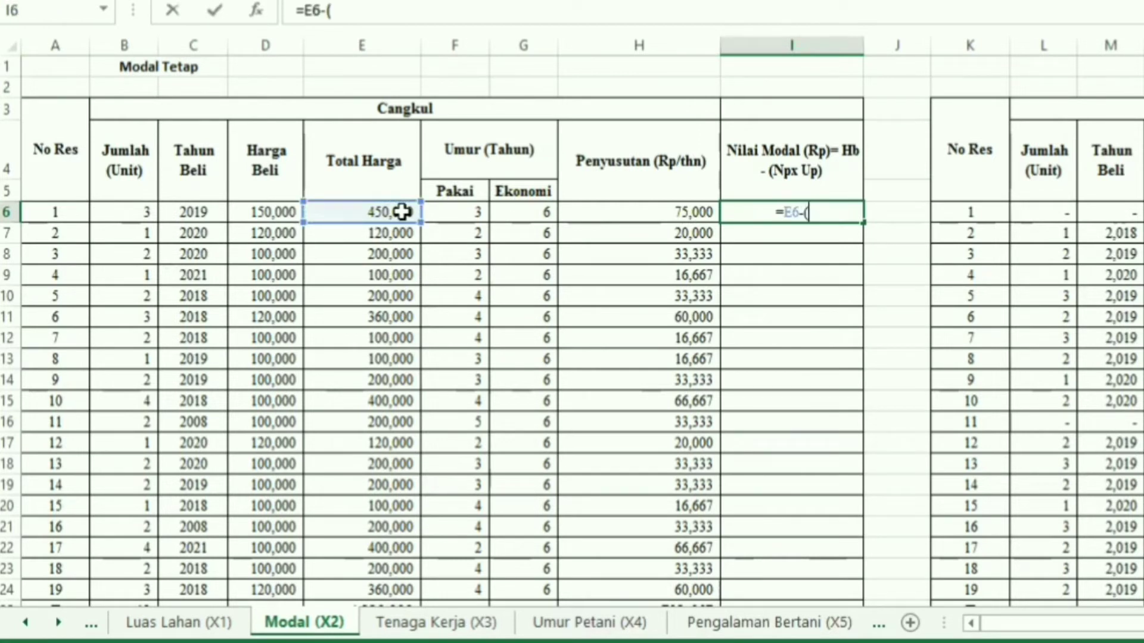
pyautogui.click(641, 213)
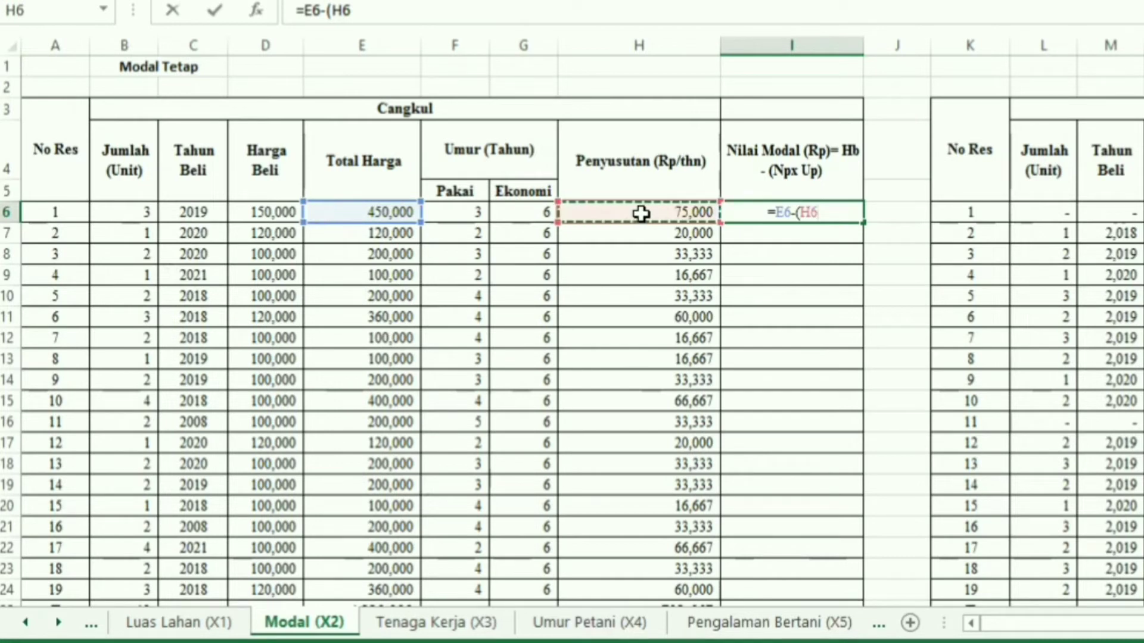
pyautogui.write('*')
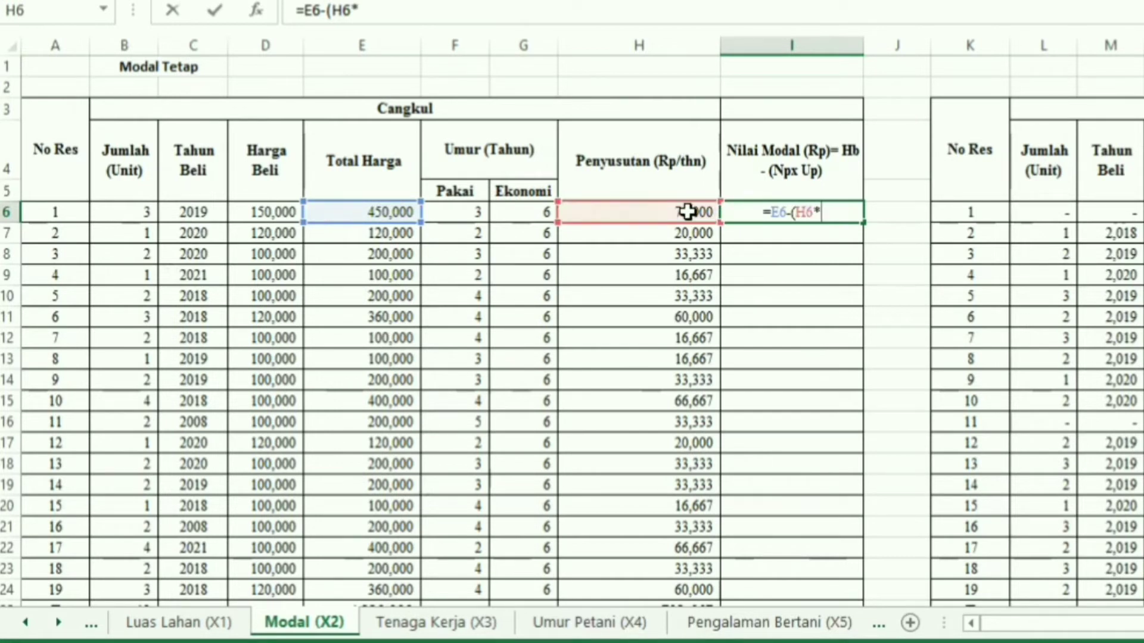
pyautogui.click(472, 212)
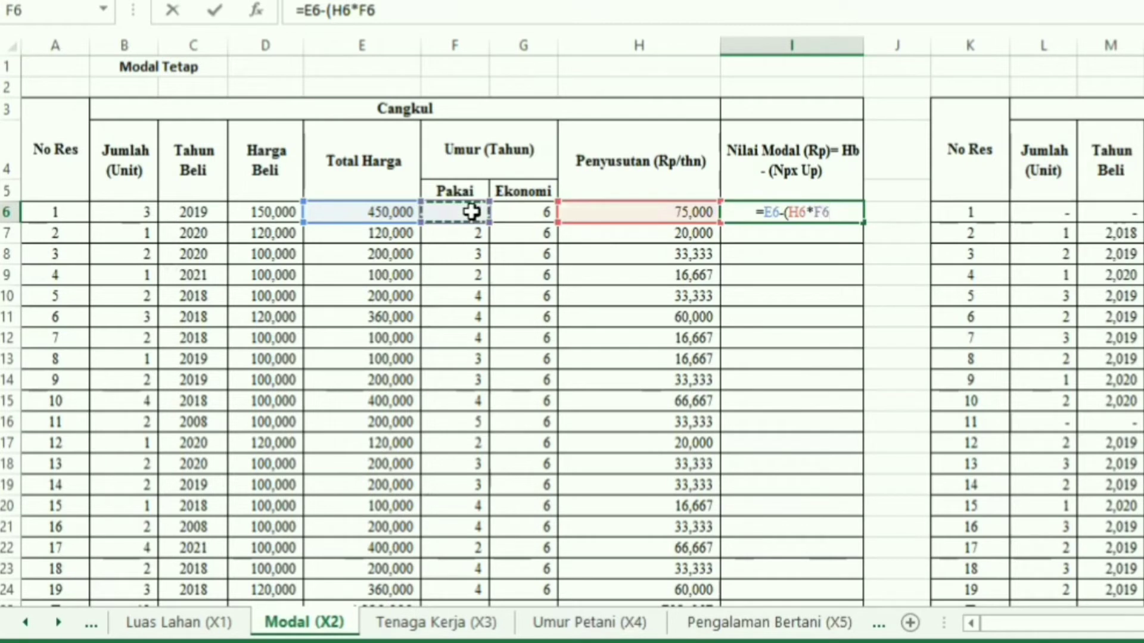
pyautogui.write(')')
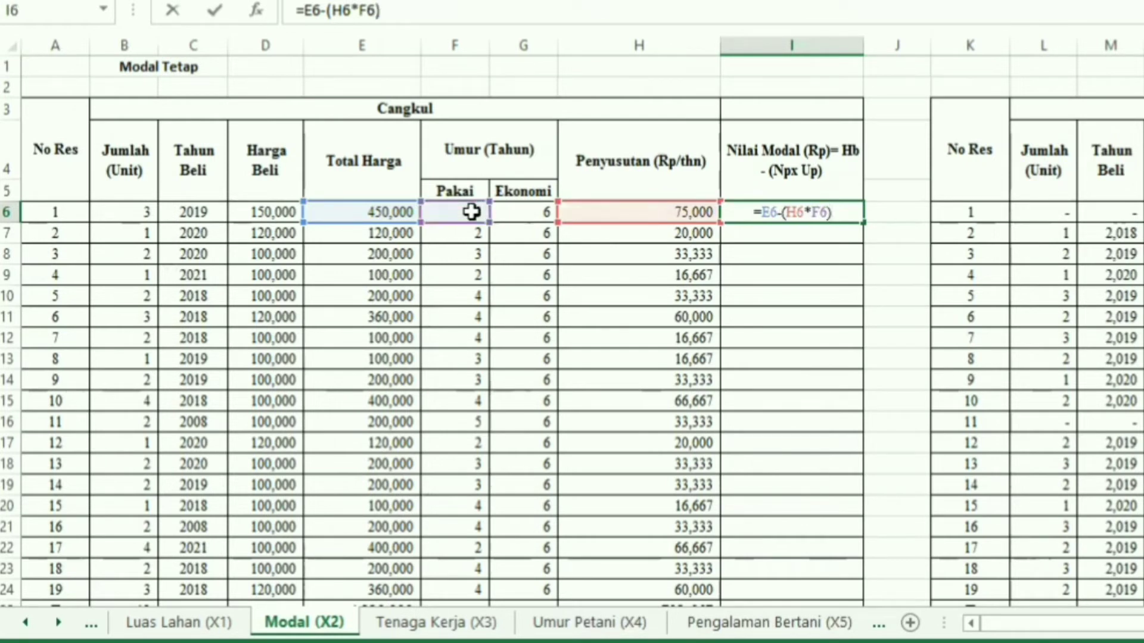
pyautogui.press('Return')
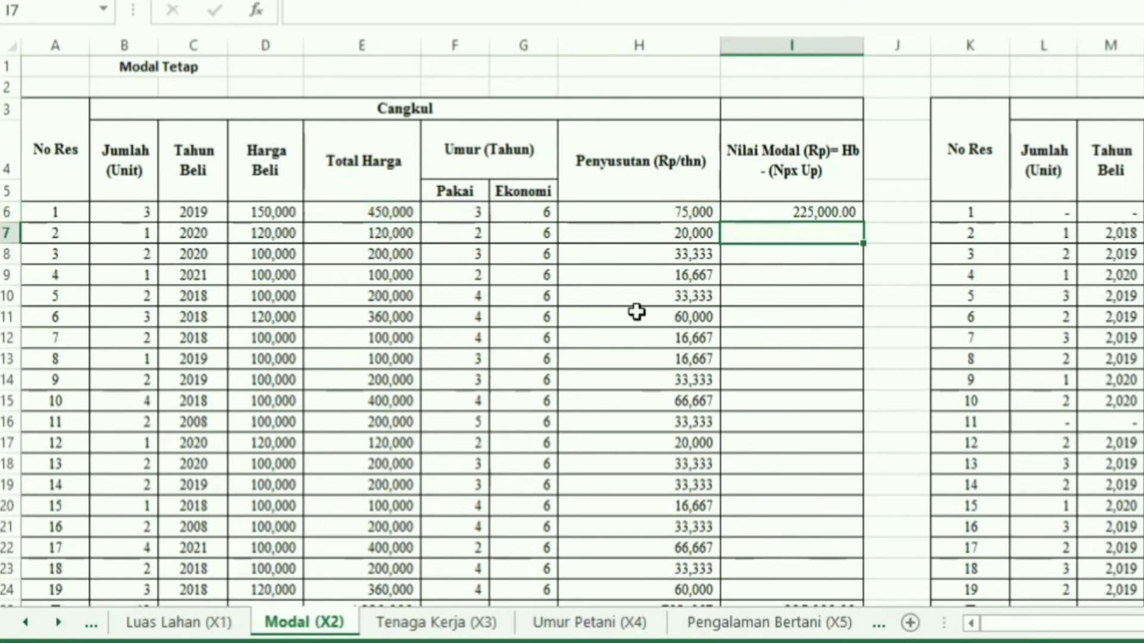
pyautogui.click(795, 214)
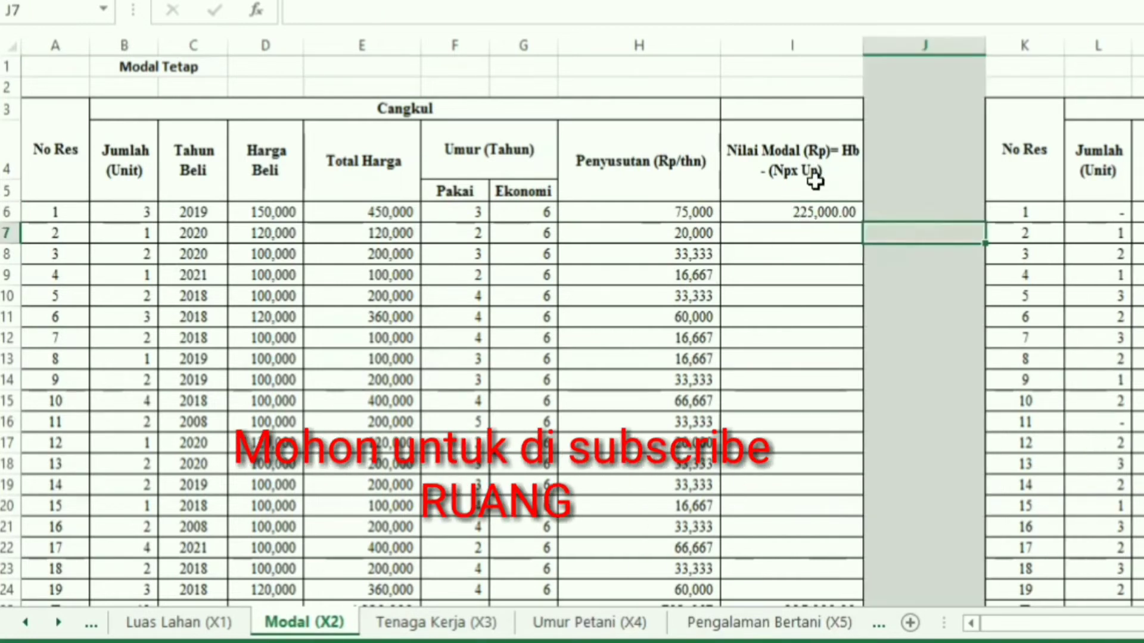
pyautogui.click(816, 215)
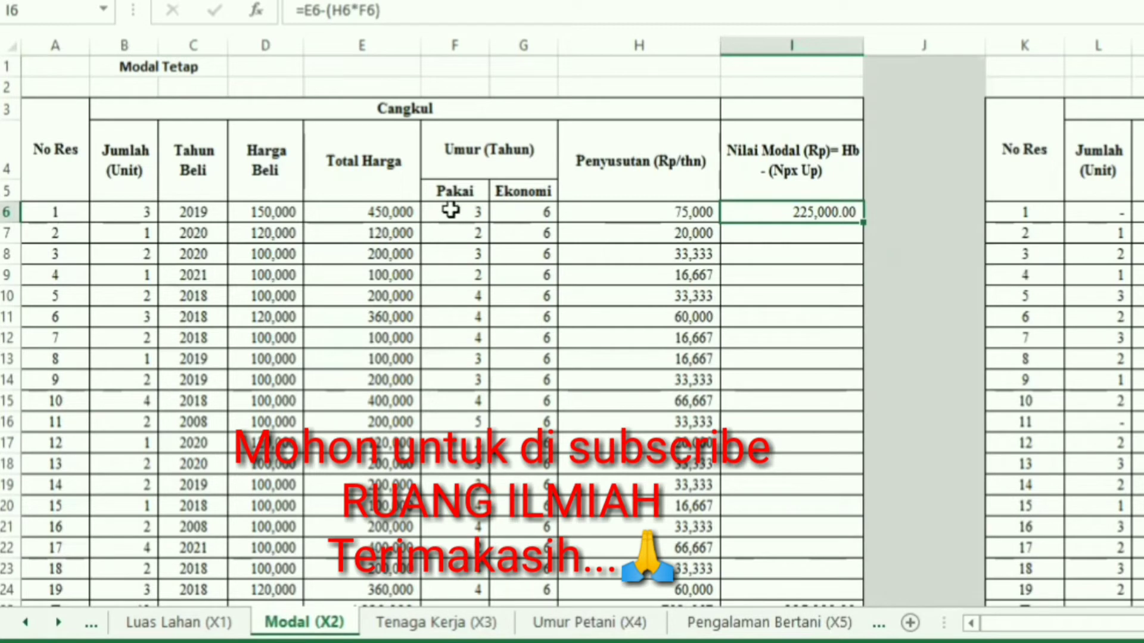
pyautogui.click(455, 45)
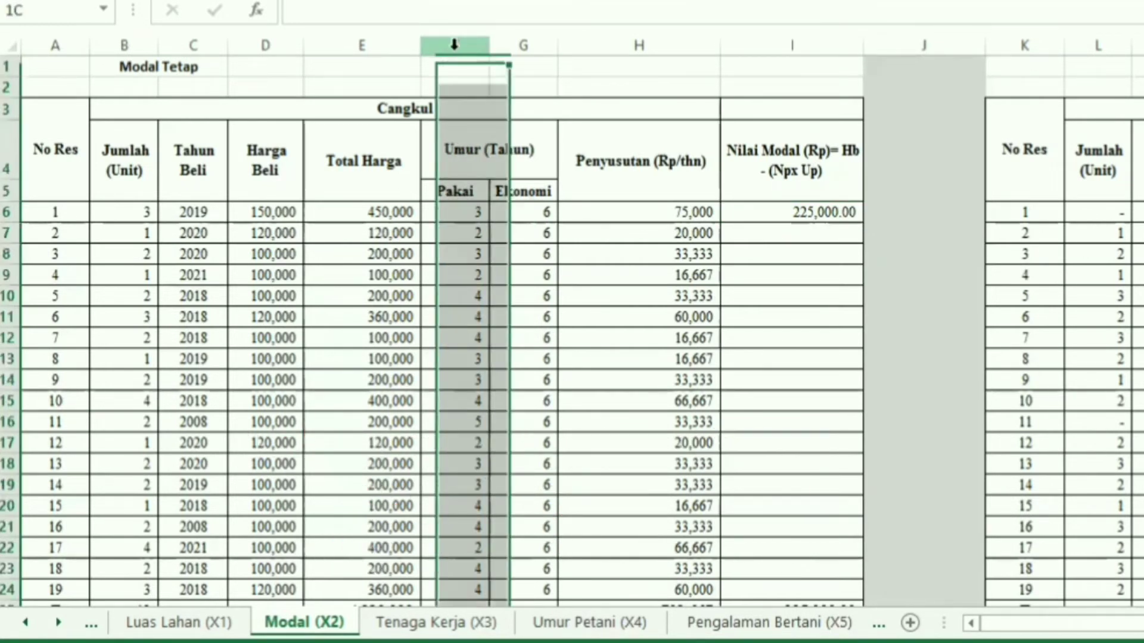
pyautogui.click(518, 45)
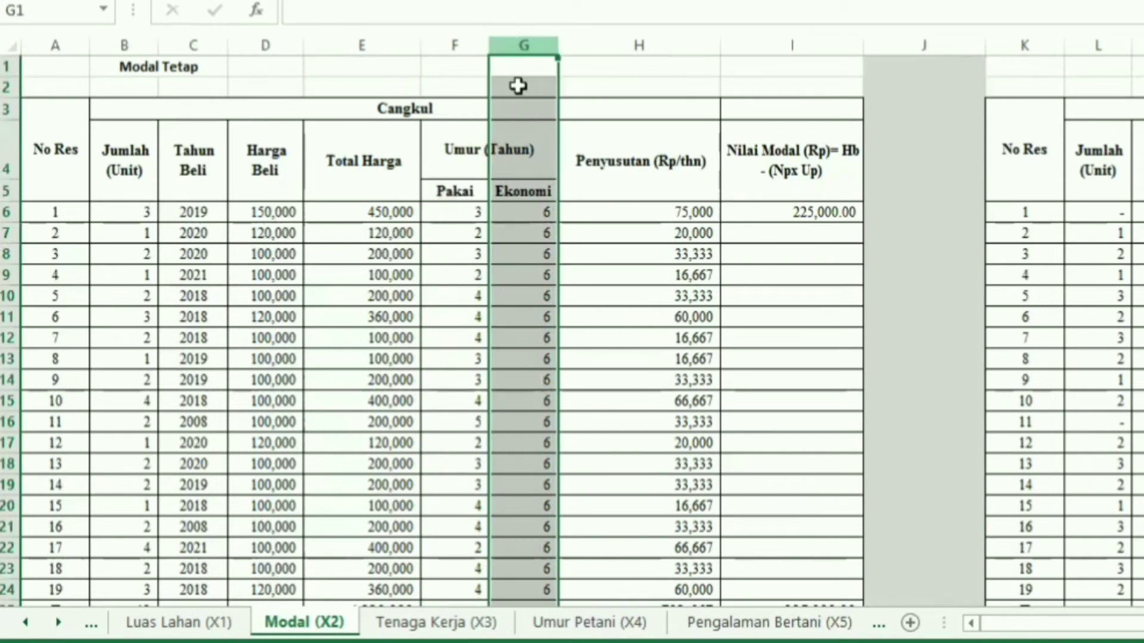
pyautogui.click(456, 36)
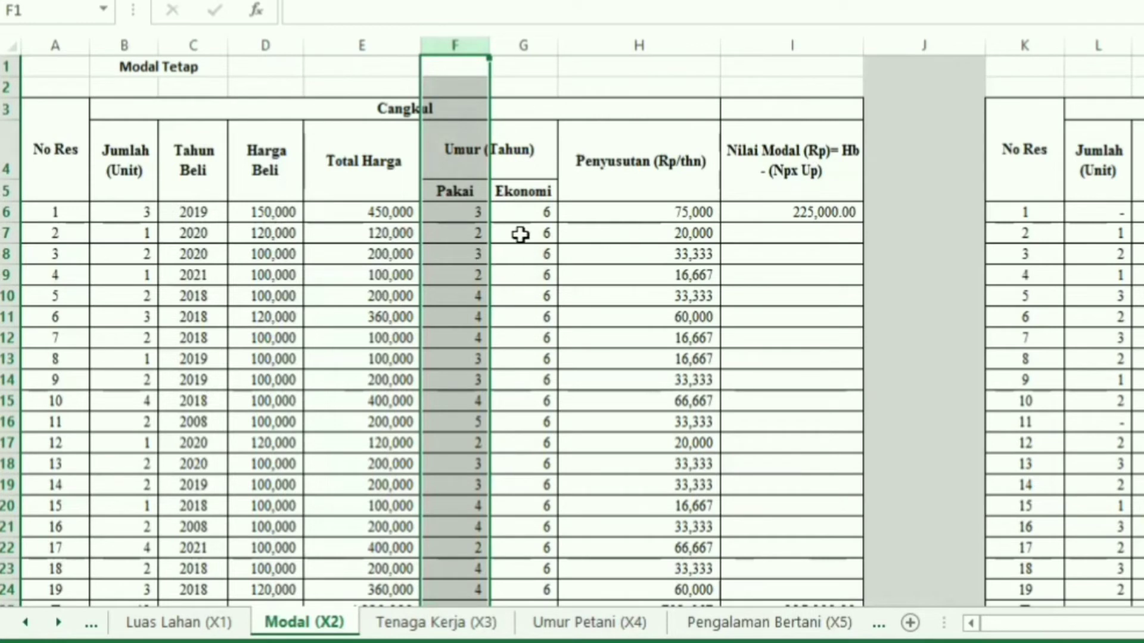
pyautogui.click(525, 48)
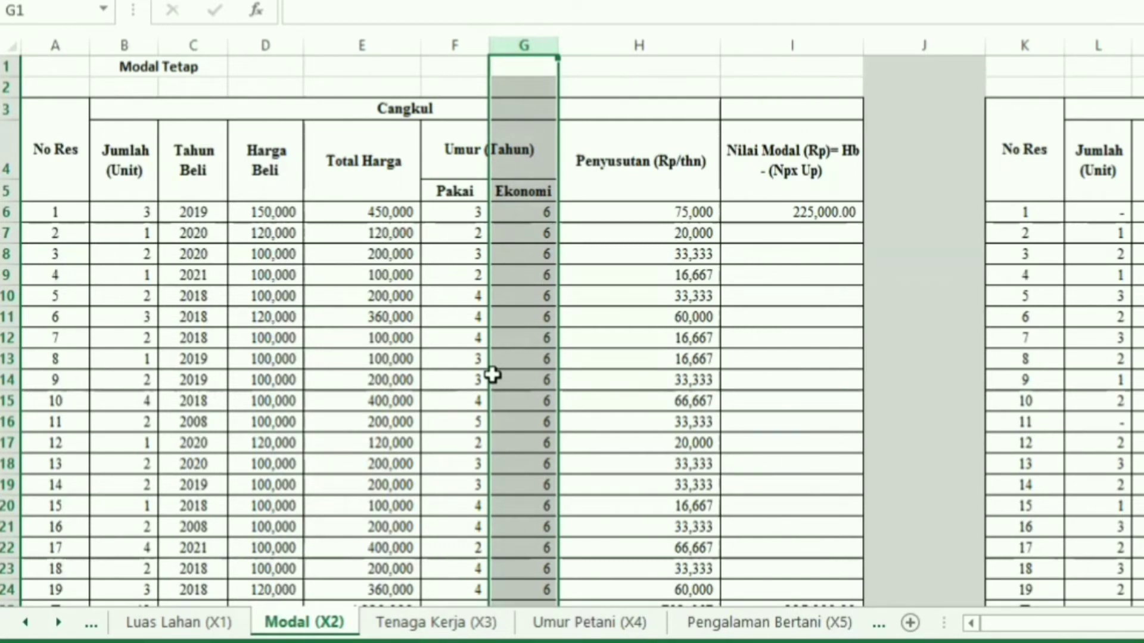
# - Change respondent 1's years used in F6 to 4, then 5, then 6, dropping Nilai Modal to zero
pyautogui.click(470, 213)
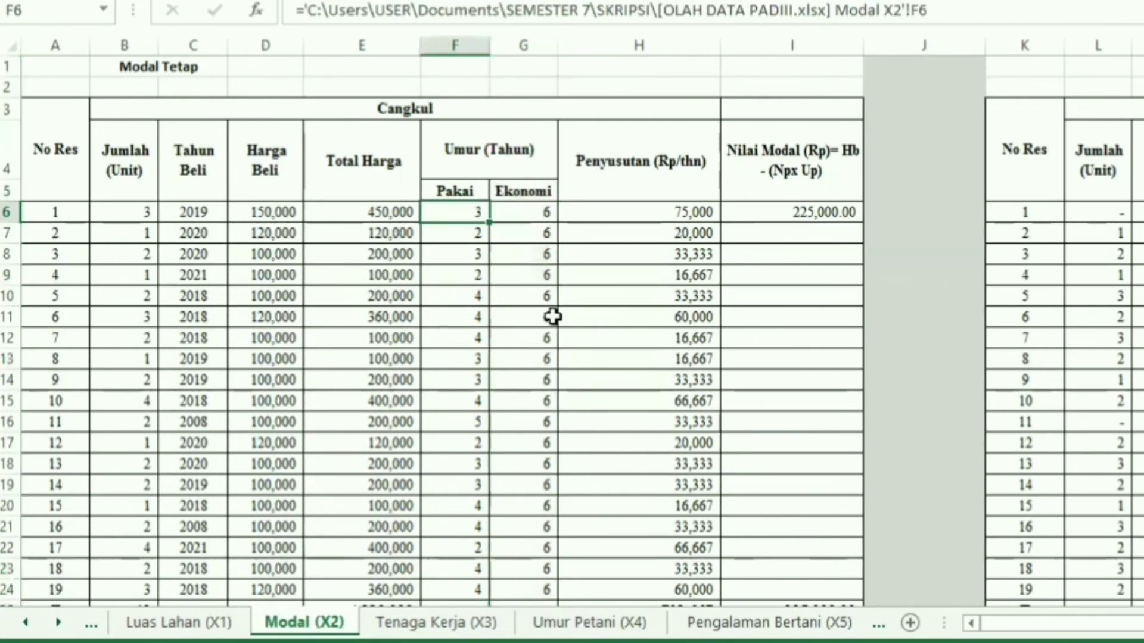
pyautogui.write('4')
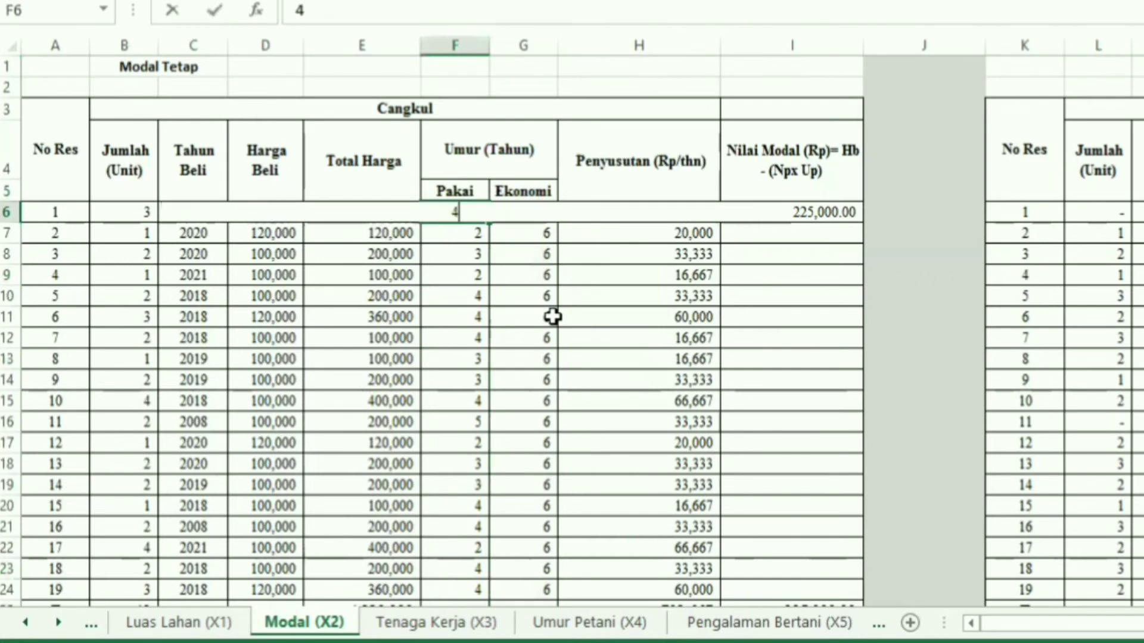
pyautogui.press('Return')
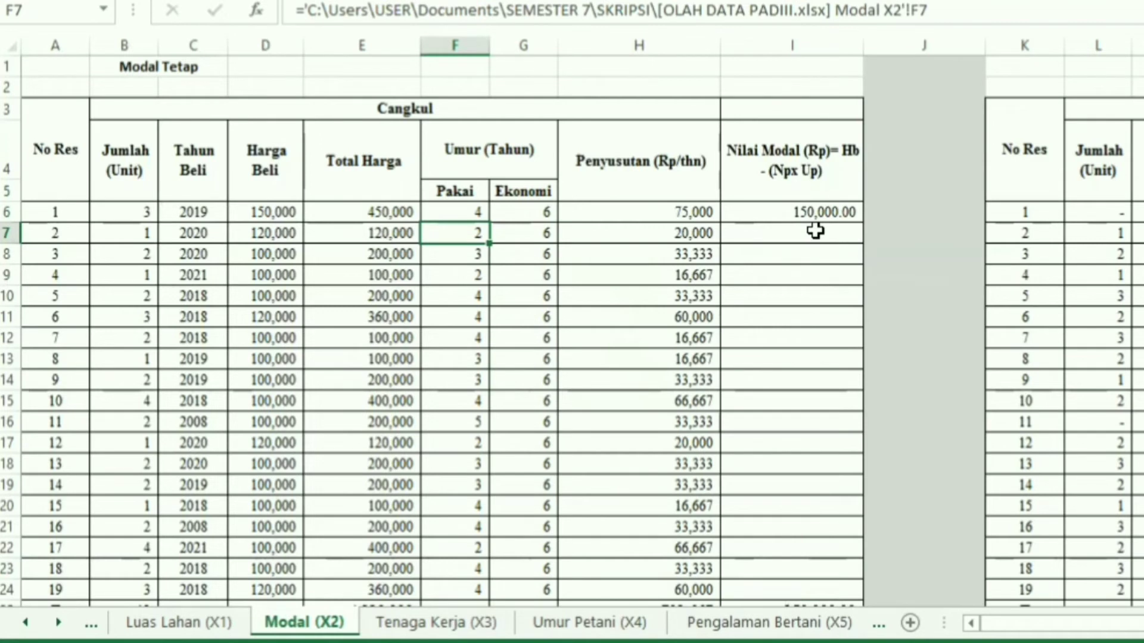
pyautogui.click(475, 212)
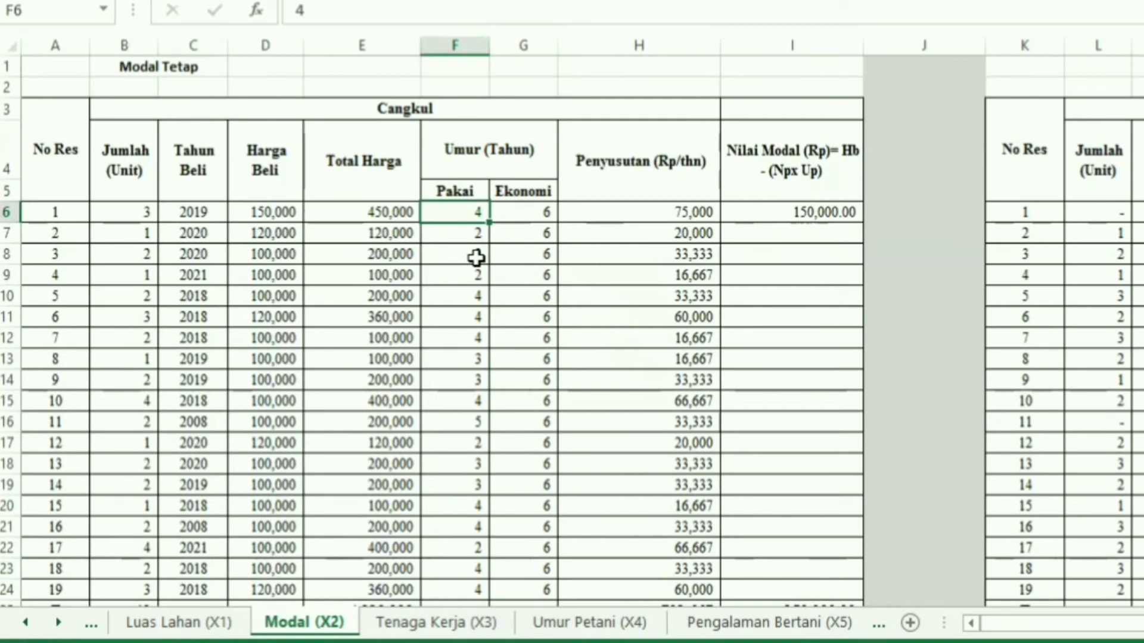
pyautogui.write('5')
pyautogui.press('Return')
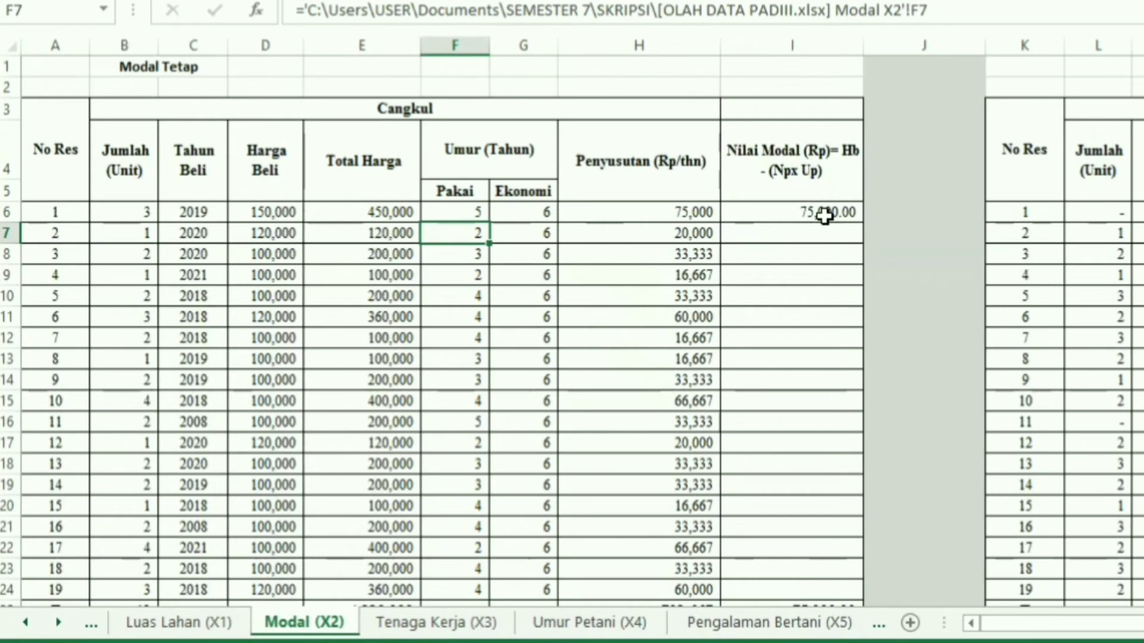
pyautogui.click(474, 212)
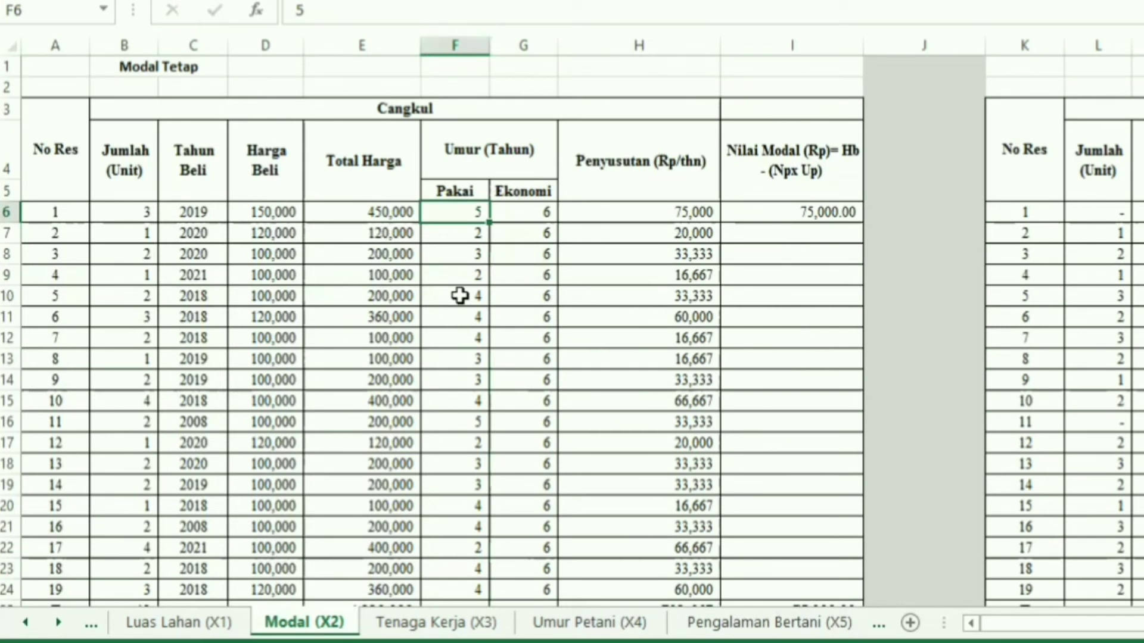
pyautogui.write('6')
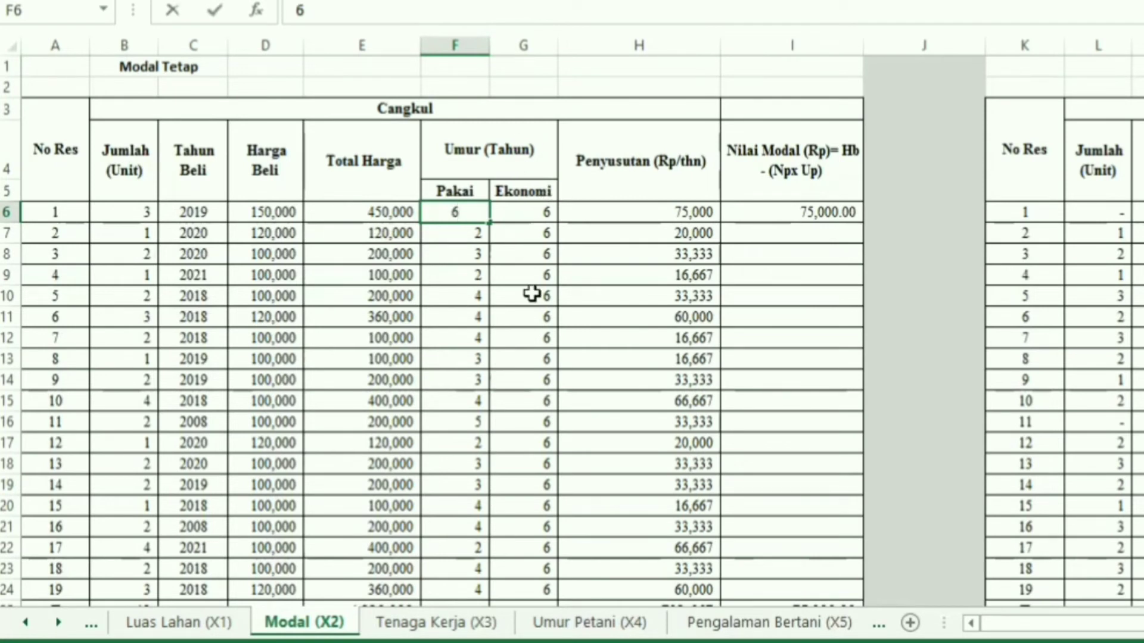
pyautogui.press('Return')
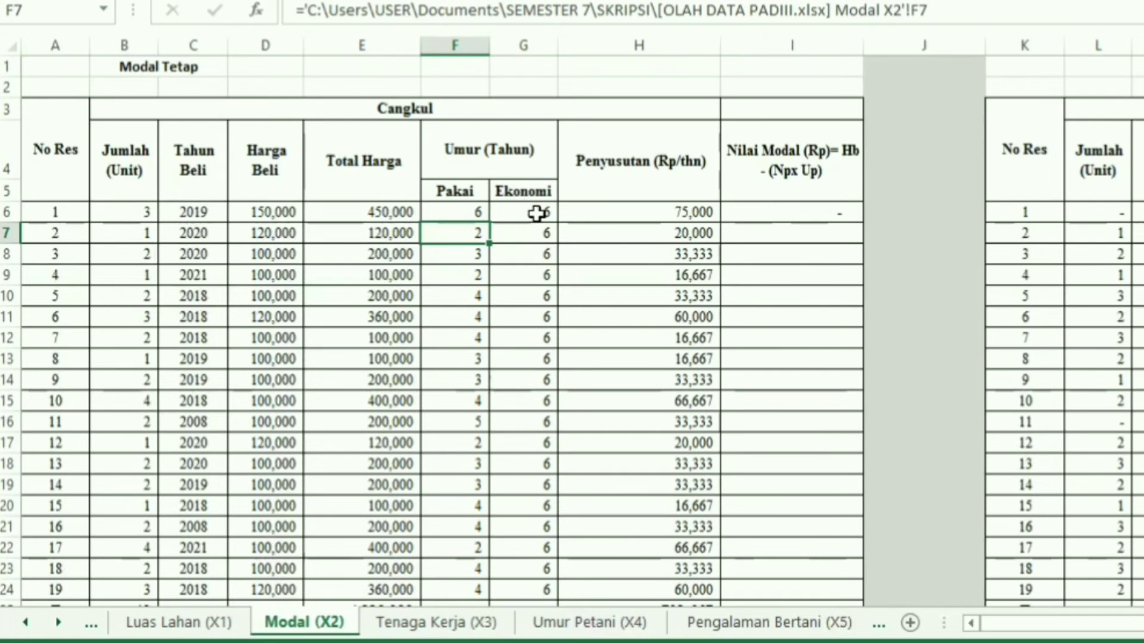
# - Reset respondent 1's years used in F6 to 3 and review the I6 formula =E6-(H6*F6)
pyautogui.click(539, 213)
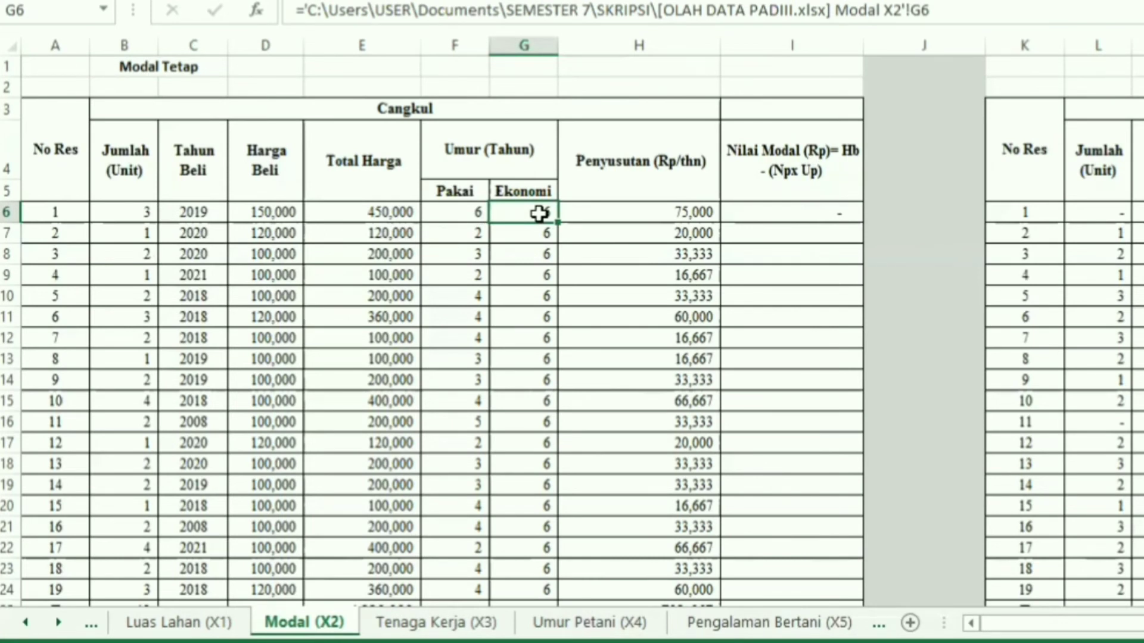
pyautogui.click(459, 214)
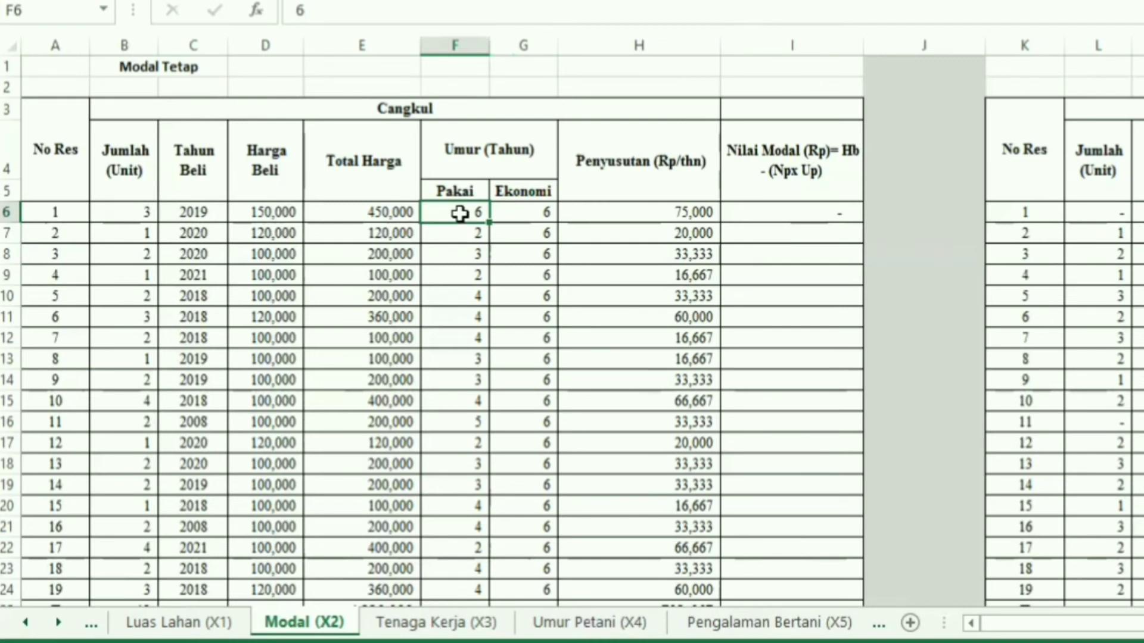
pyautogui.write('3')
pyautogui.press('Return')
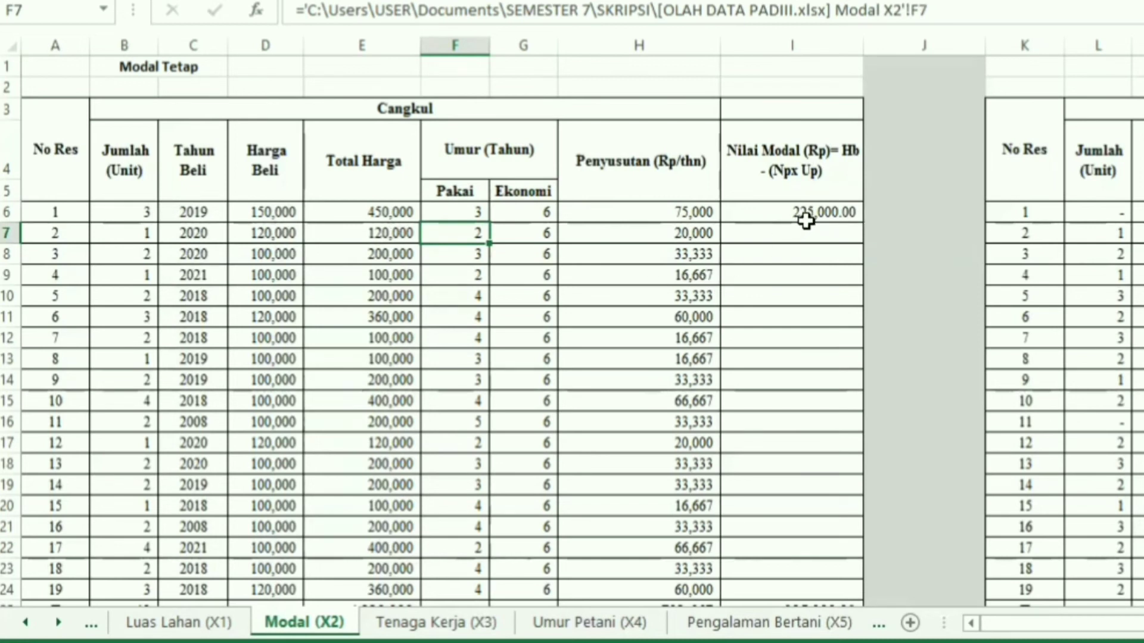
pyautogui.click(823, 210)
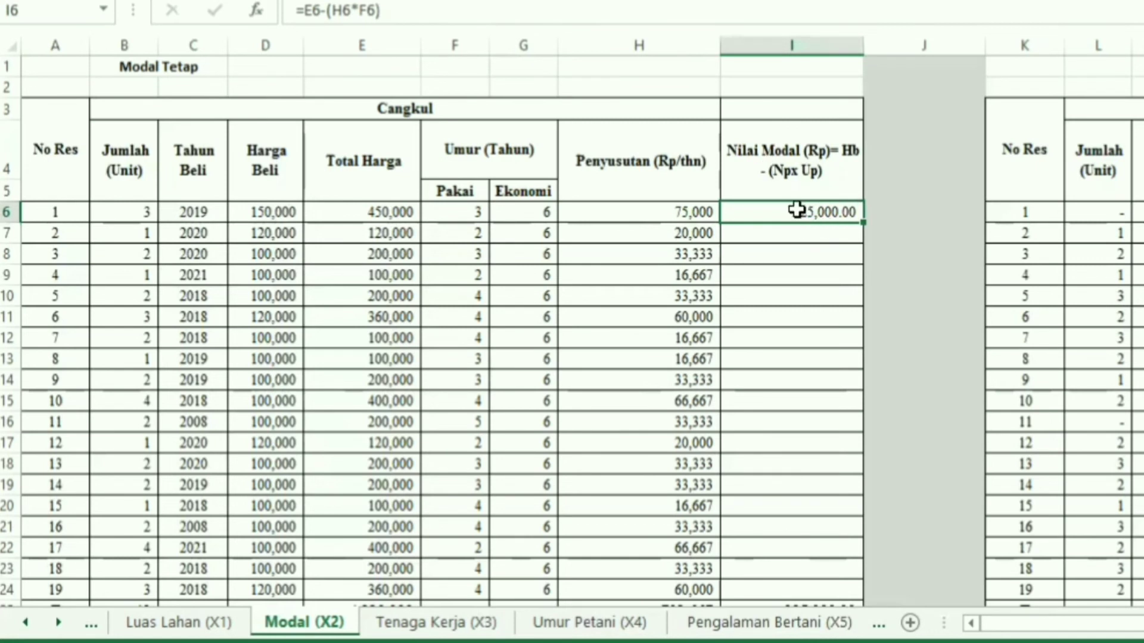
# - Test F6 at 6 years once more, then restore it to 3 so I6 shows 225,000.00
pyautogui.click(466, 216)
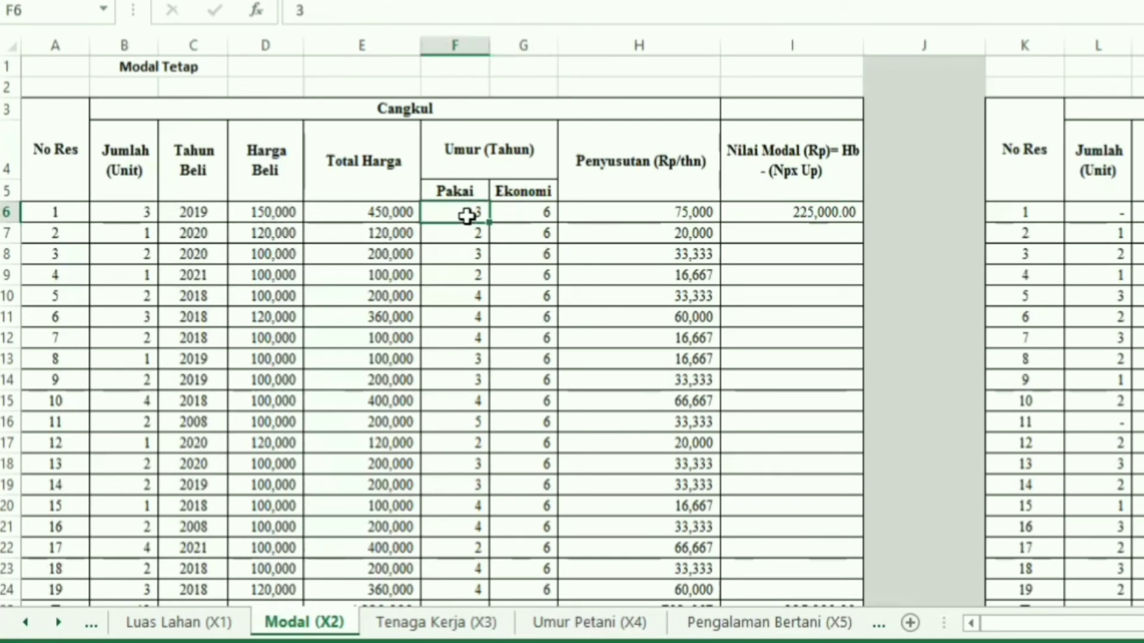
pyautogui.write('6')
pyautogui.press('Return')
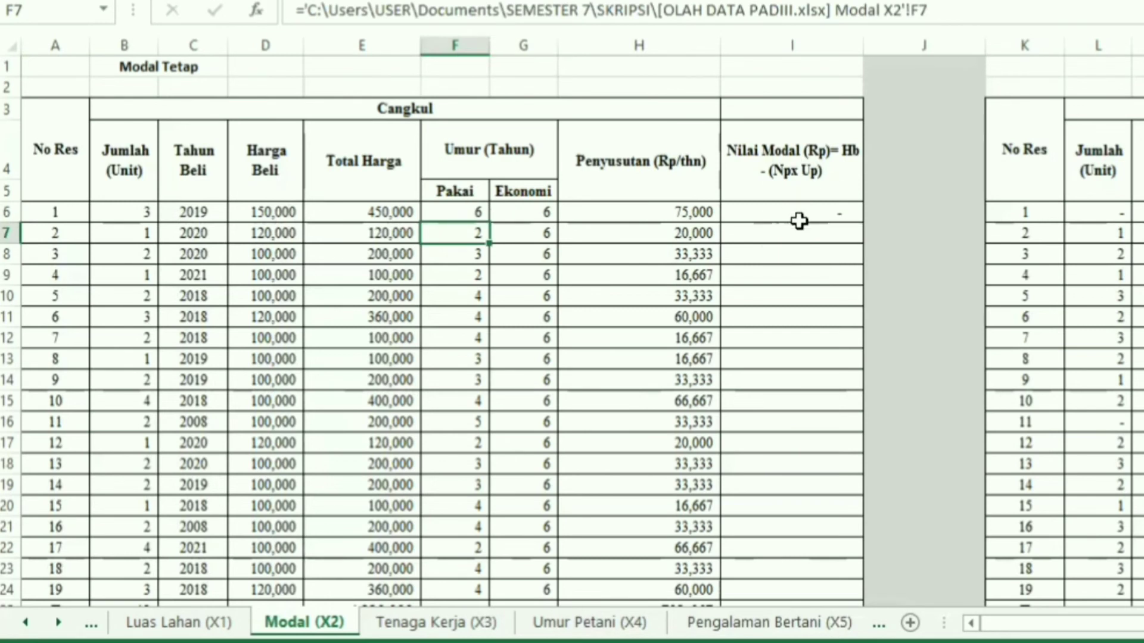
pyautogui.click(801, 216)
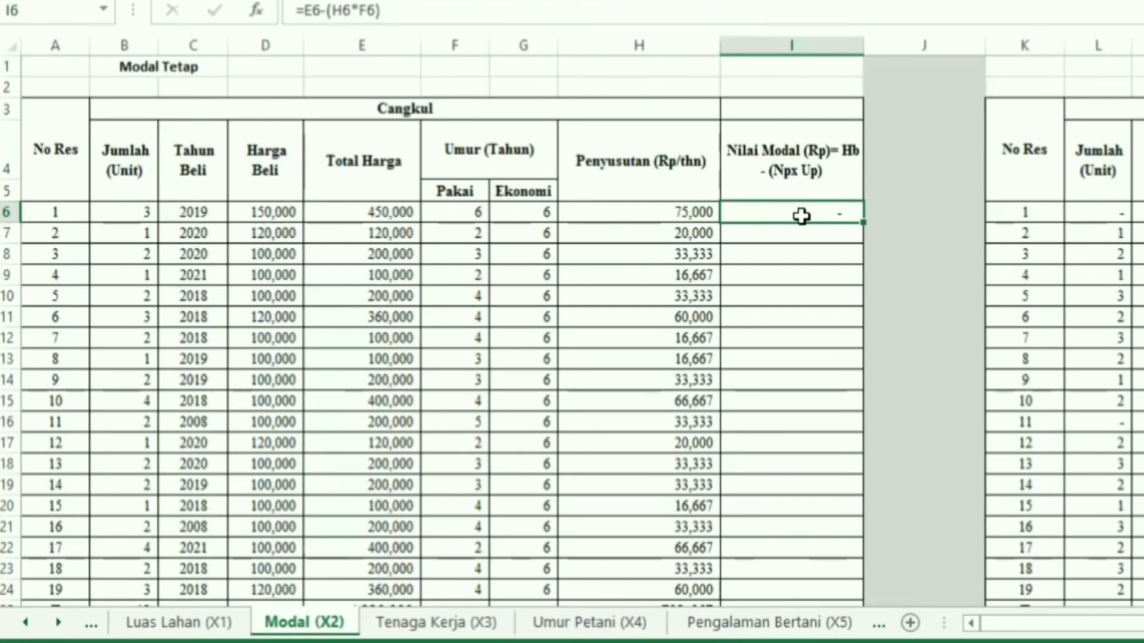
pyautogui.click(471, 211)
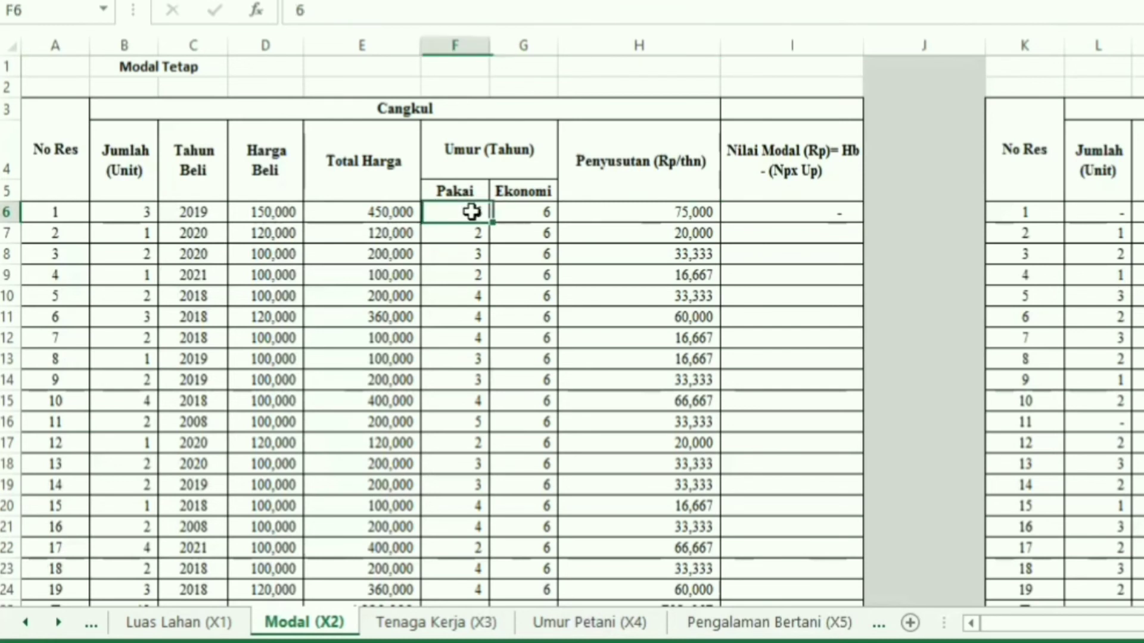
pyautogui.write('3')
pyautogui.press('Return')
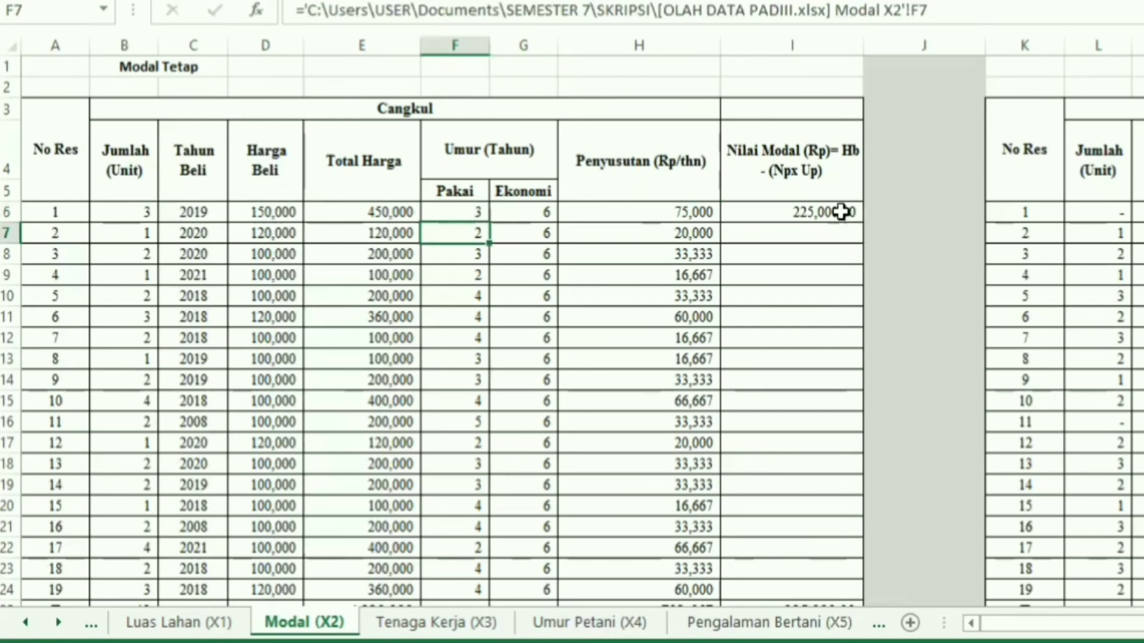
pyautogui.click(840, 213)
# - Fill the Nilai Modal formula from I6 down to I24 and verify =E12-(H12*F12) in I12
pyautogui.moveTo(862, 223)
pyautogui.mouseDown()
pyautogui.moveTo(834, 577)
pyautogui.moveTo(824, 539)
pyautogui.mouseUp()
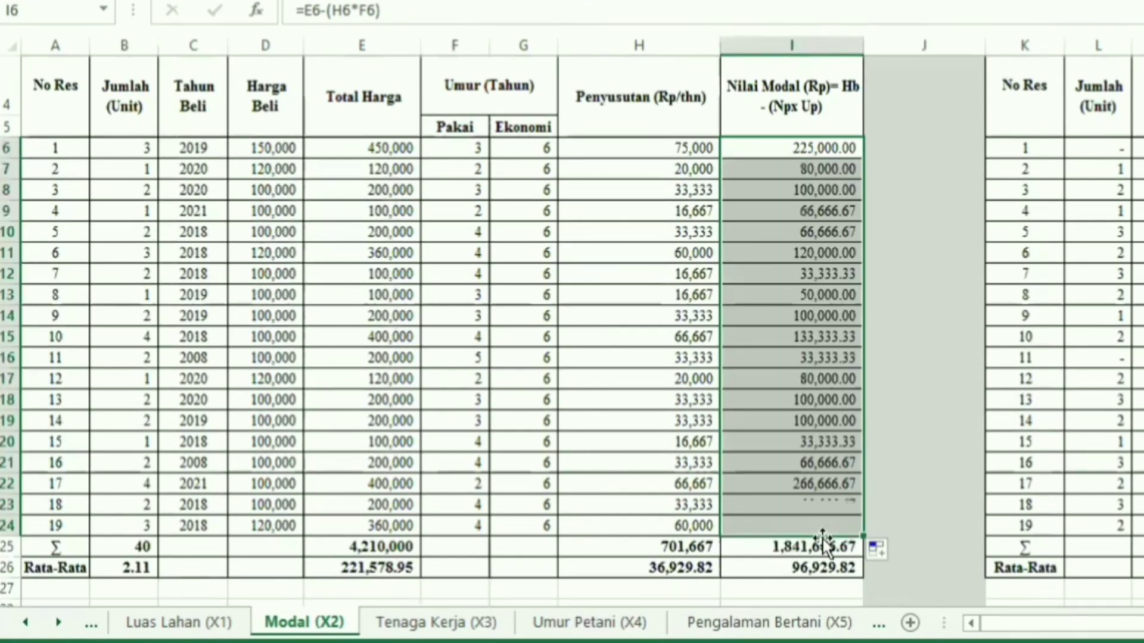
pyautogui.click(825, 274)
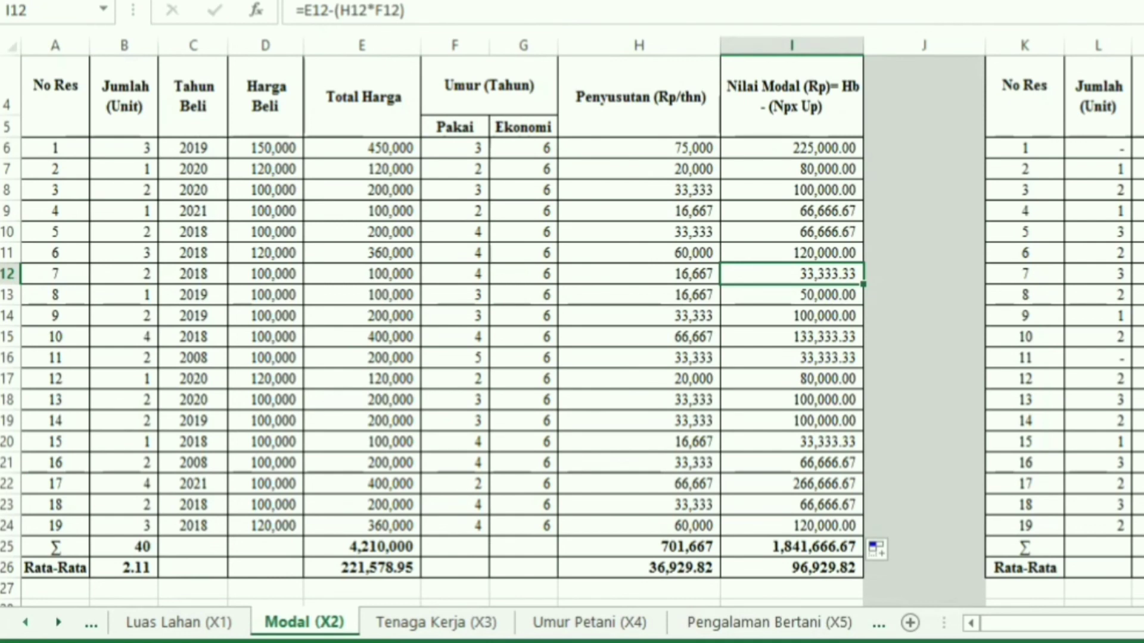
pyautogui.click(25, 623)
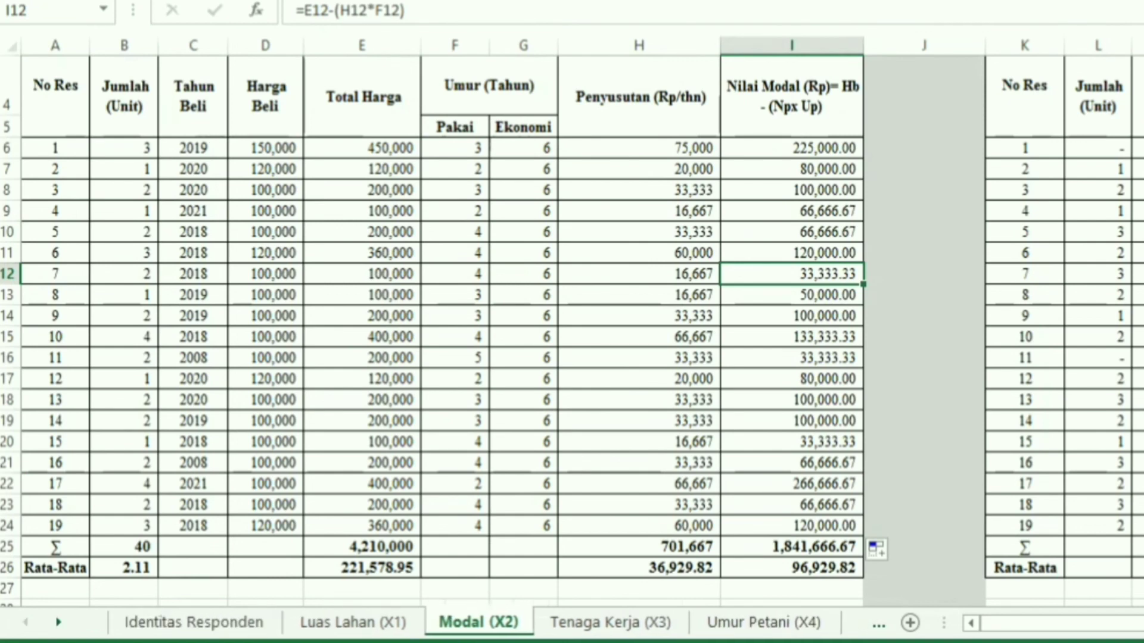
pyautogui.click(58, 622)
pyautogui.click(438, 622)
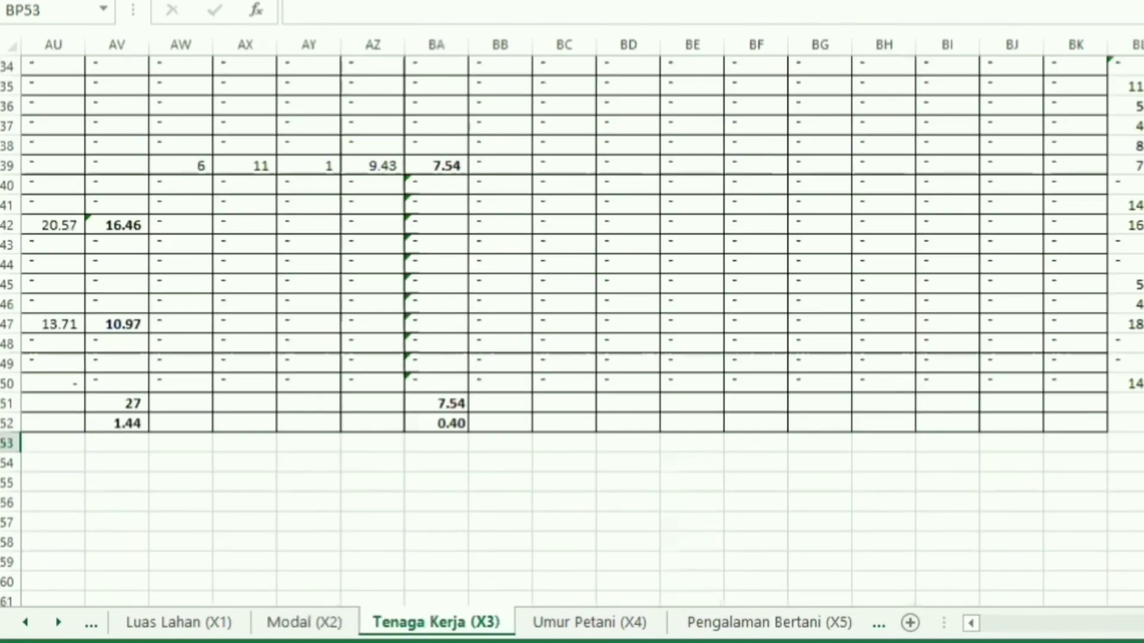
pyautogui.scroll(10, 572, 331)
pyautogui.scroll(1, 571, 331)
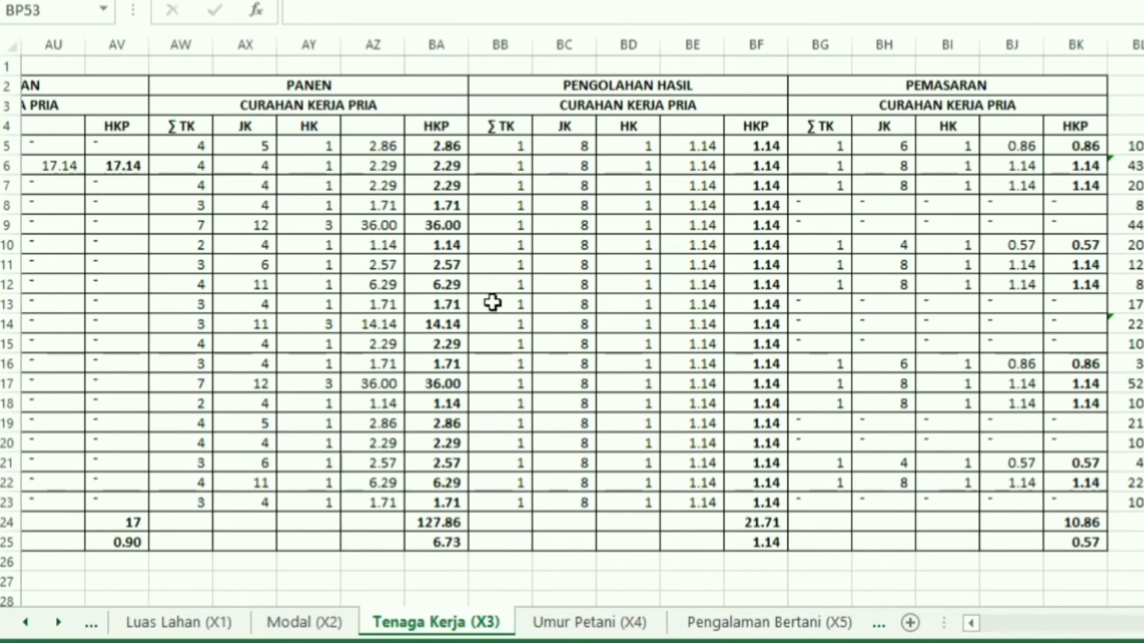
pyautogui.scroll(-2, 551, 619)
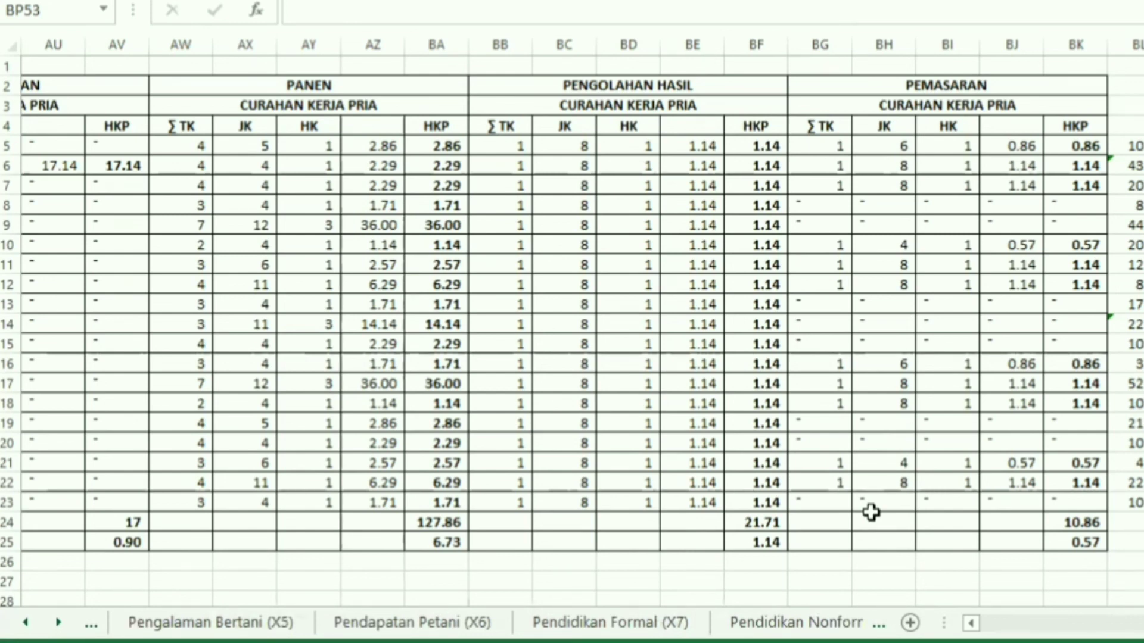
pyautogui.hotkey('ctrl', 'pageup')
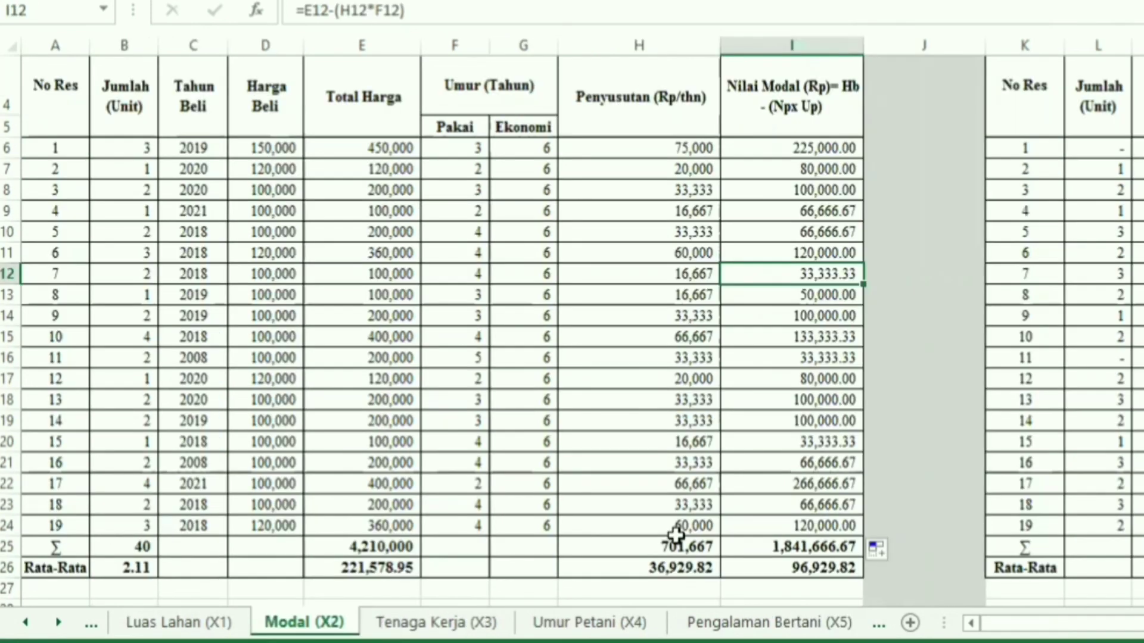